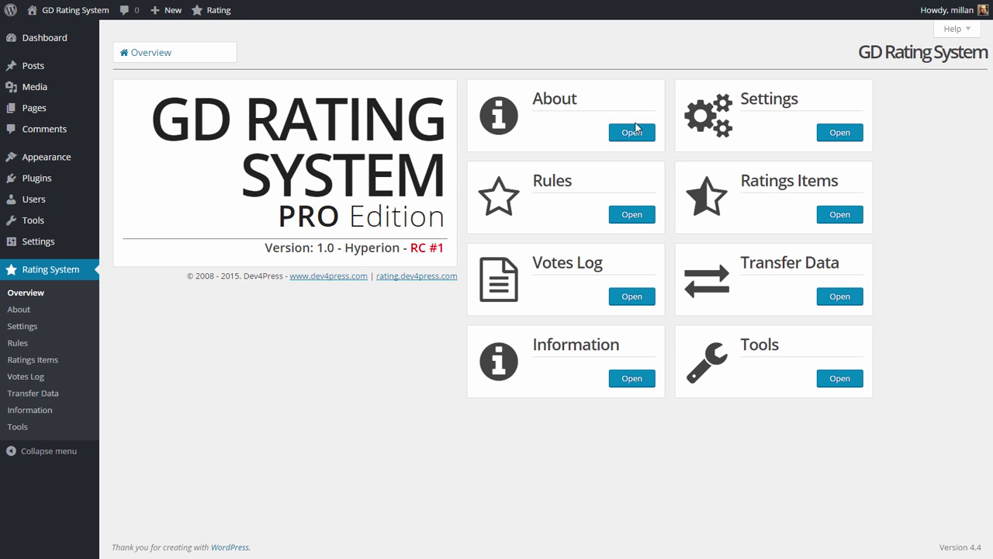
# - Open the About page and view its Translations, Resources and Dev4Press sections in turn
pyautogui.click(632, 133)
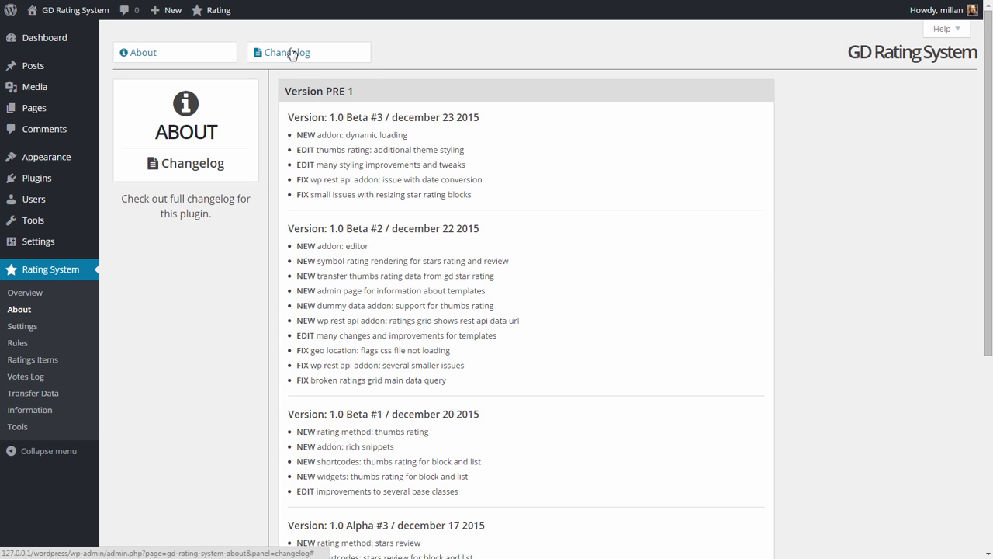
pyautogui.click(288, 51)
pyautogui.click(298, 114)
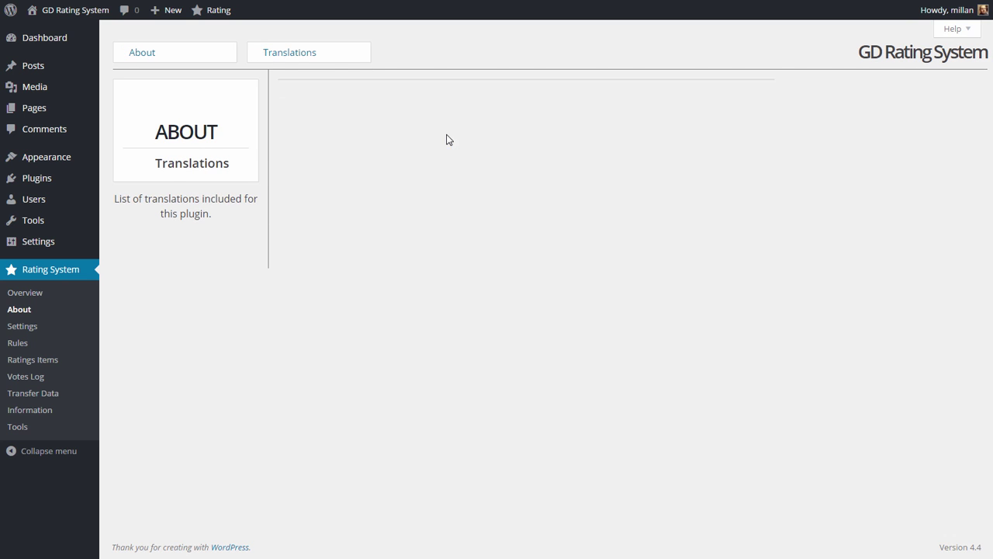
pyautogui.click(295, 53)
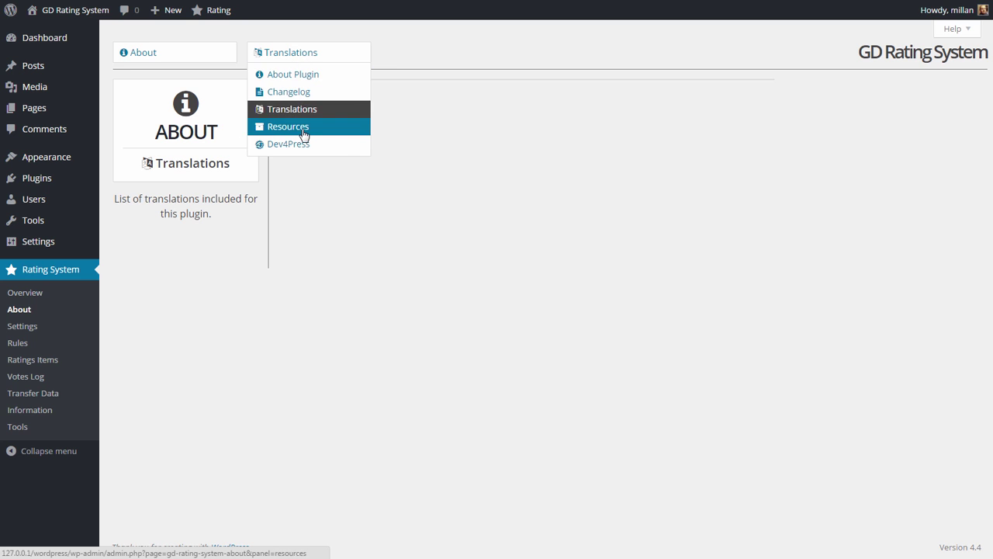
pyautogui.click(355, 137)
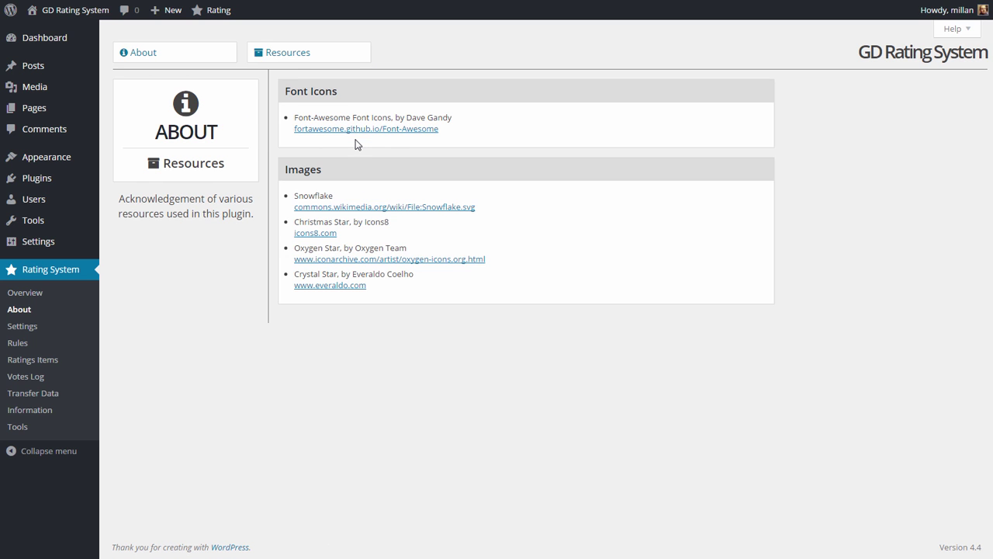
pyautogui.click(306, 56)
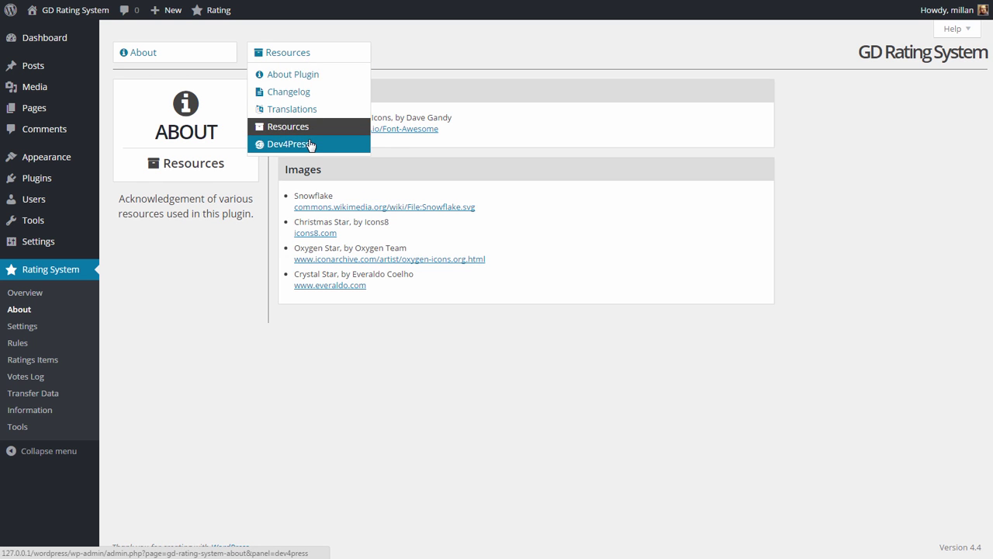
pyautogui.click(309, 146)
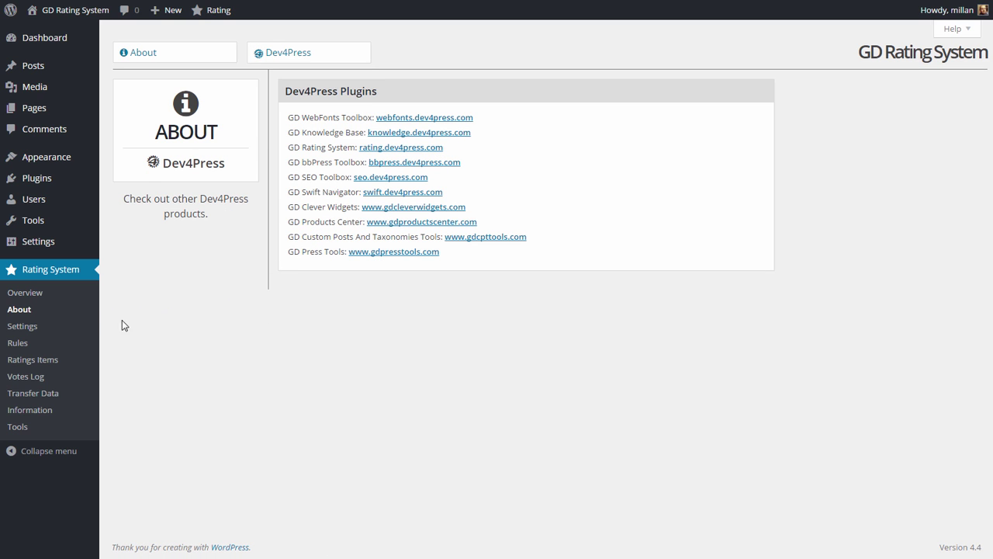
# - Go to Rating System Settings, collapse the admin menu to icons, and open the Extensions panel
pyautogui.click(34, 329)
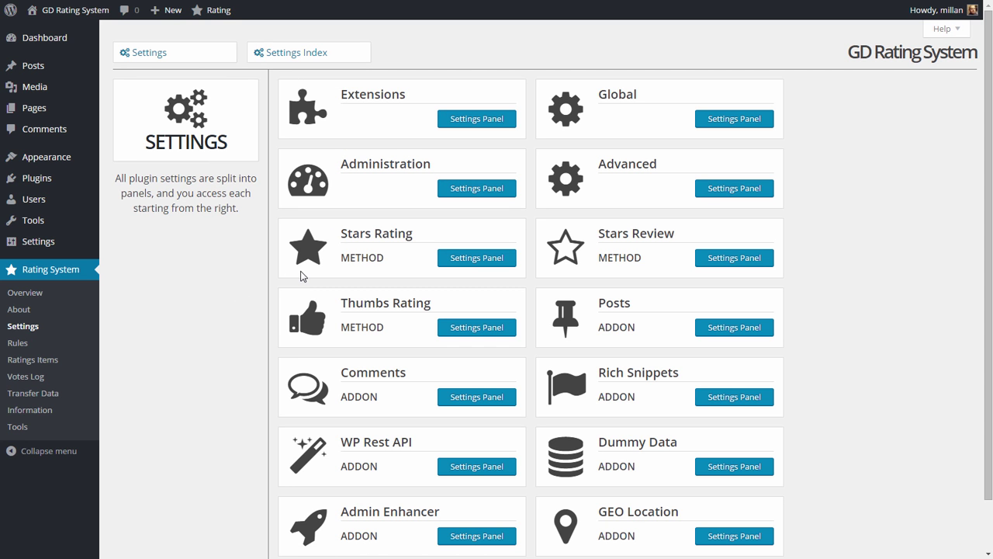
pyautogui.click(17, 452)
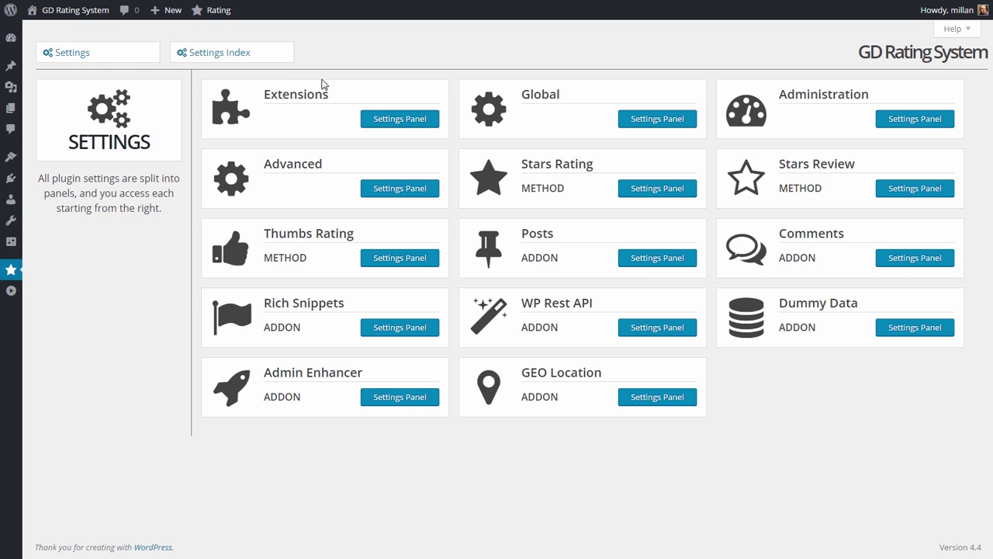
pyautogui.click(387, 122)
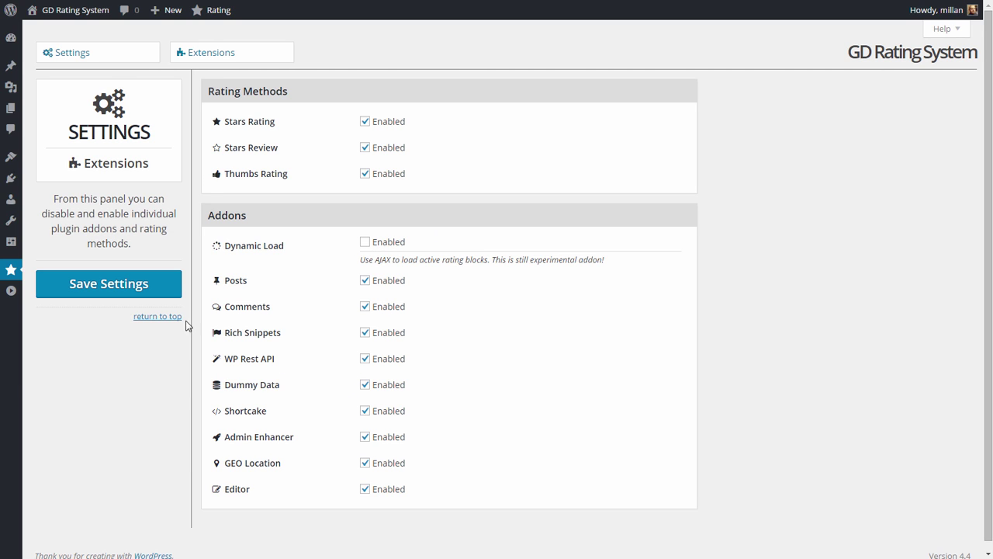
pyautogui.click(210, 53)
# - Switch to the Global settings and review Verification choices, keeping IP or Cookie
pyautogui.click(221, 52)
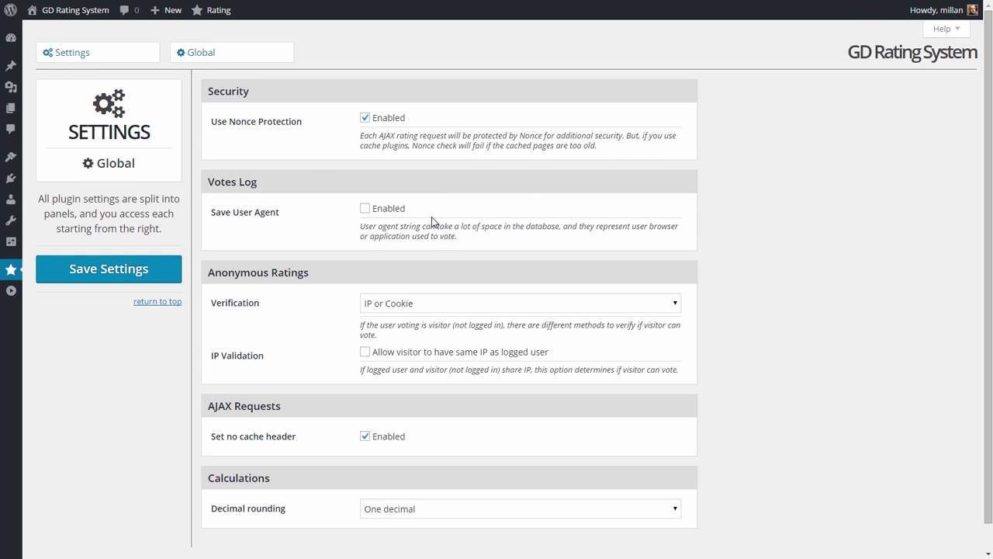
pyautogui.scroll(-1, 433, 222)
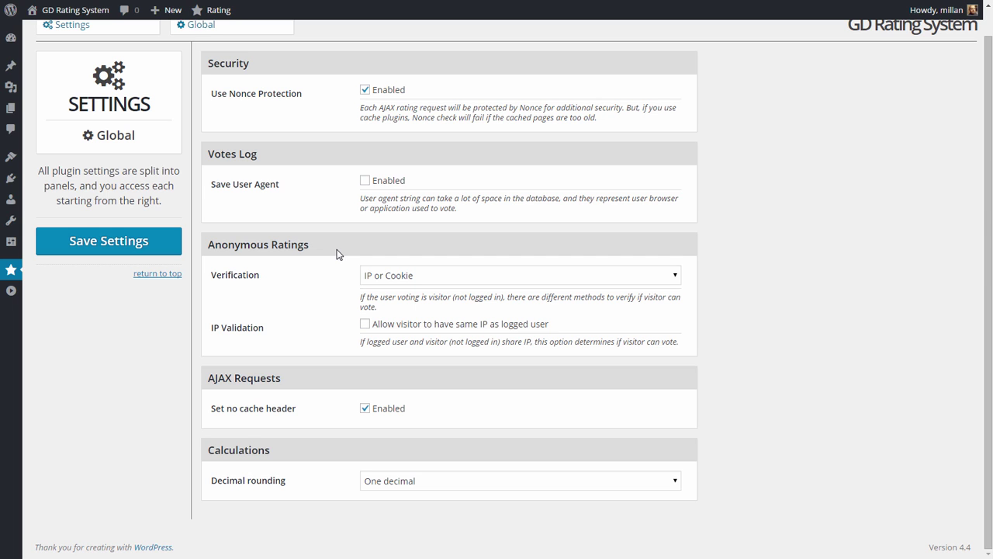
pyautogui.click(509, 275)
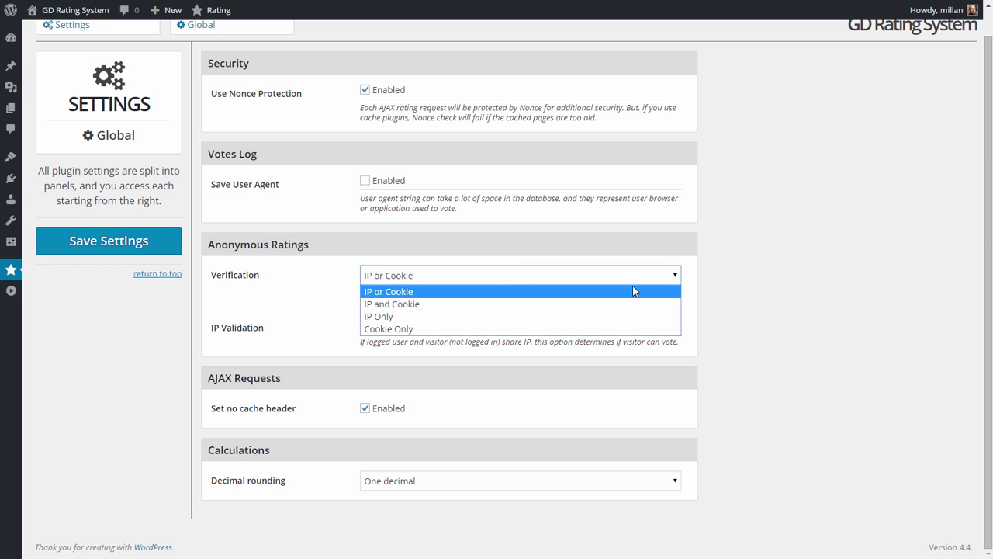
pyautogui.click(737, 299)
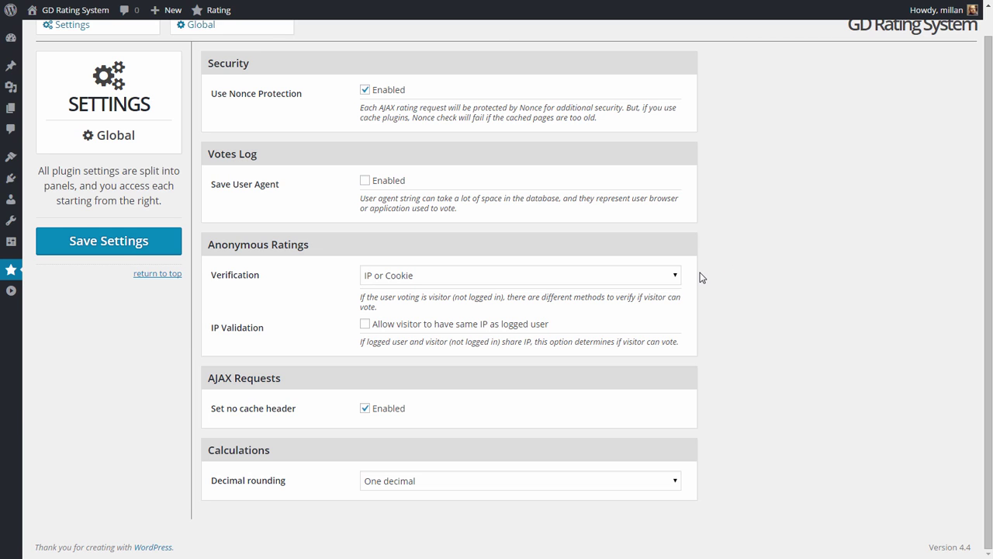
pyautogui.click(221, 31)
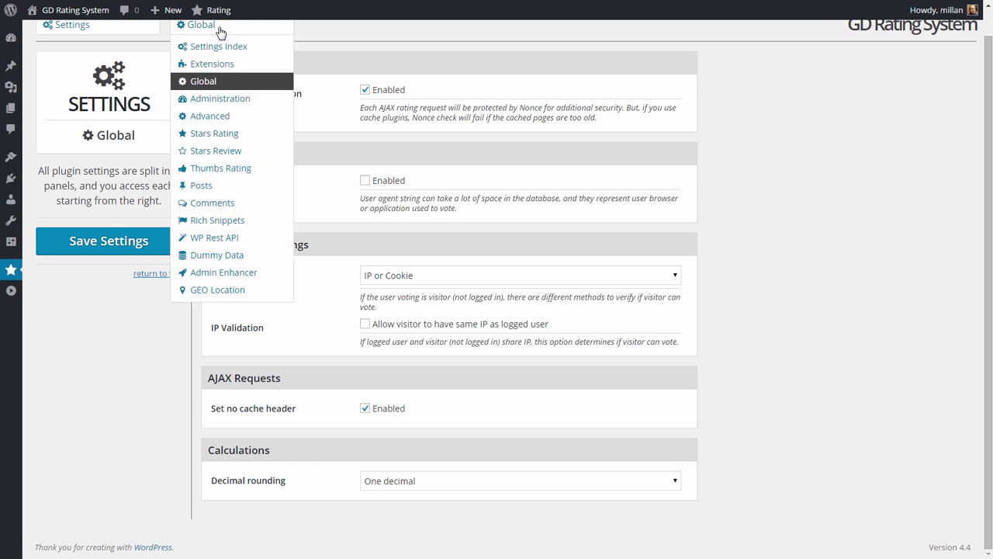
# - Switch to the Administration panel, leaving Show Remove from Log unchecked
pyautogui.click(223, 100)
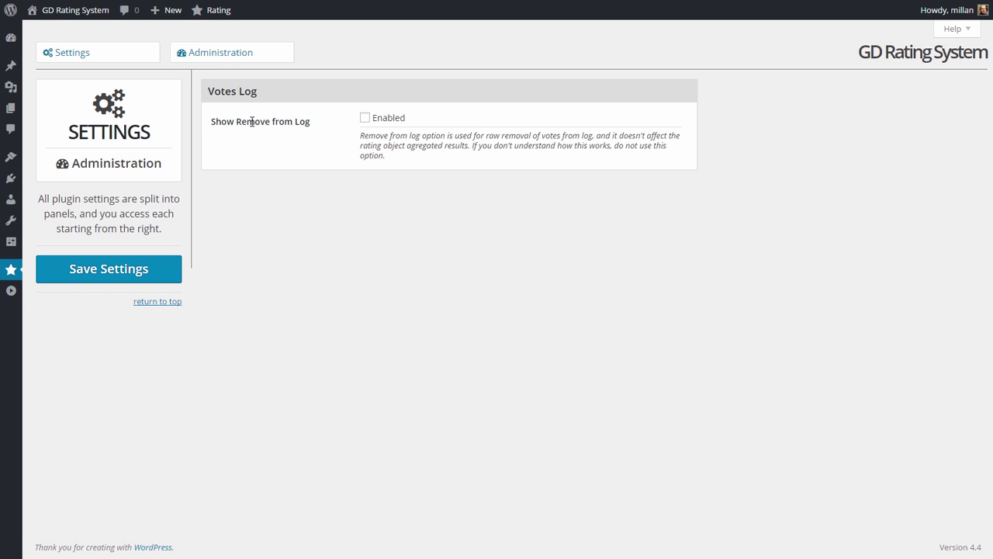
# - Switch to the Advanced panel and leave the Disable Voting message unchanged
pyautogui.click(220, 54)
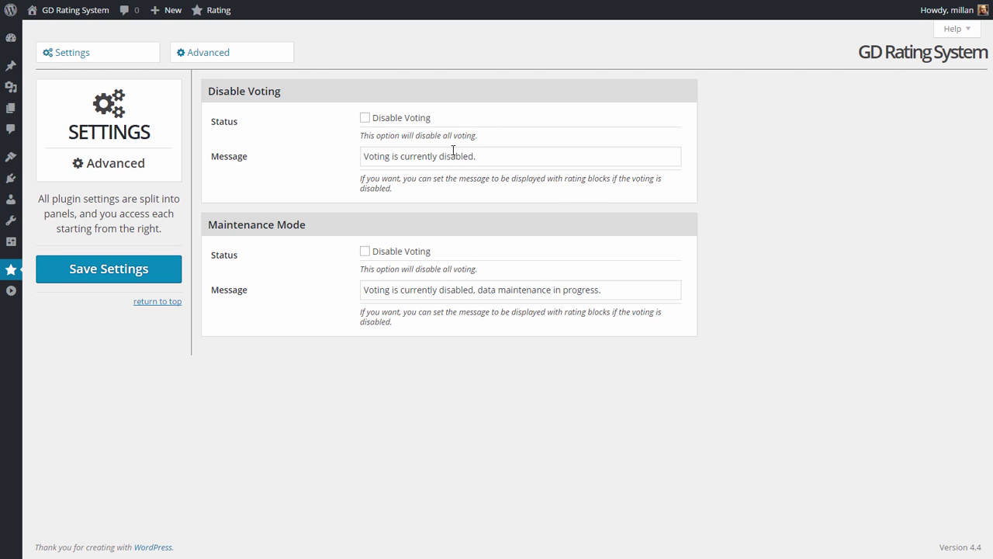
pyautogui.click(492, 155)
pyautogui.click(572, 207)
# - Switch to the Stars Rating settings and review them, keeping 5 stars
pyautogui.moveTo(189, 53)
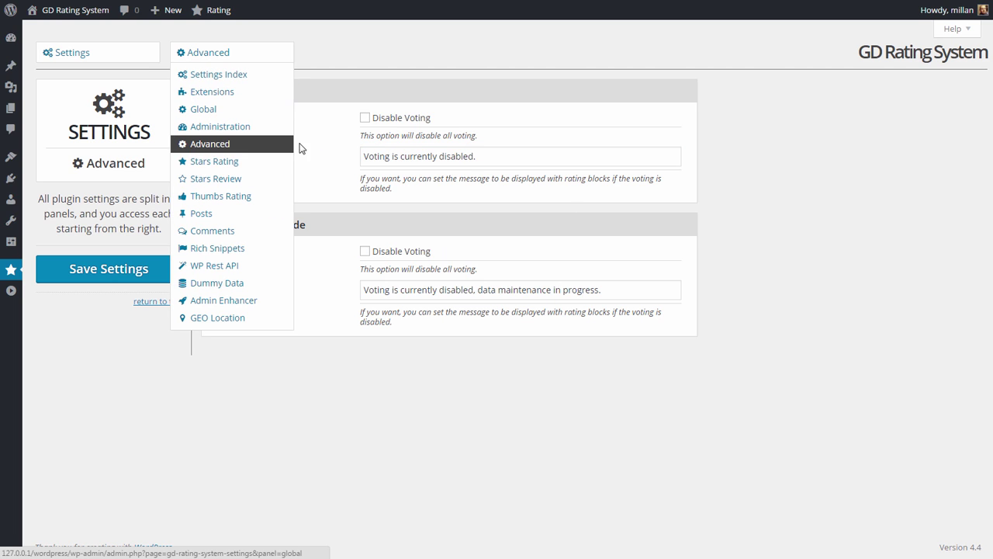
pyautogui.click(244, 161)
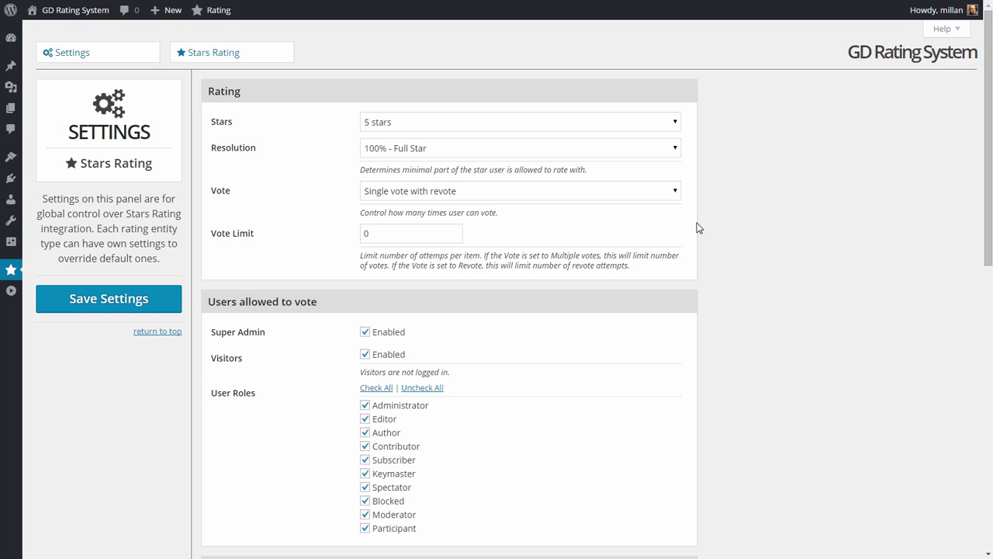
pyautogui.click(505, 122)
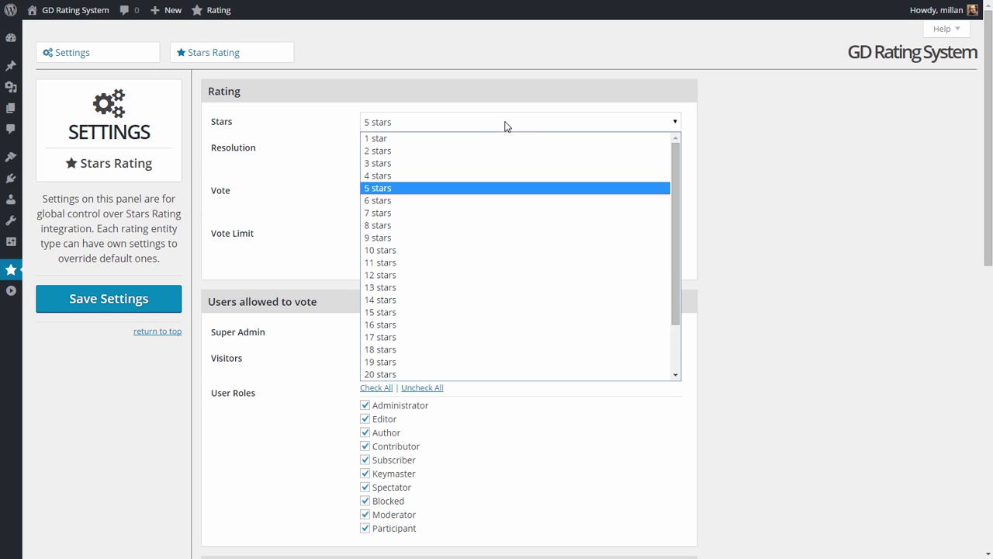
pyautogui.scroll(-3, 670, 204)
pyautogui.click(731, 200)
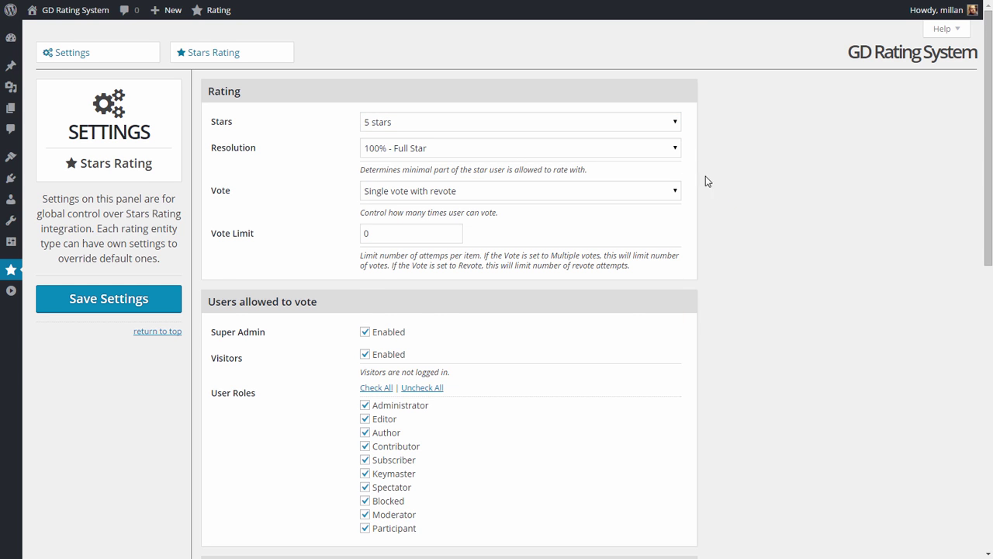
pyautogui.scroll(-3, 750, 174)
pyautogui.scroll(-5, 751, 177)
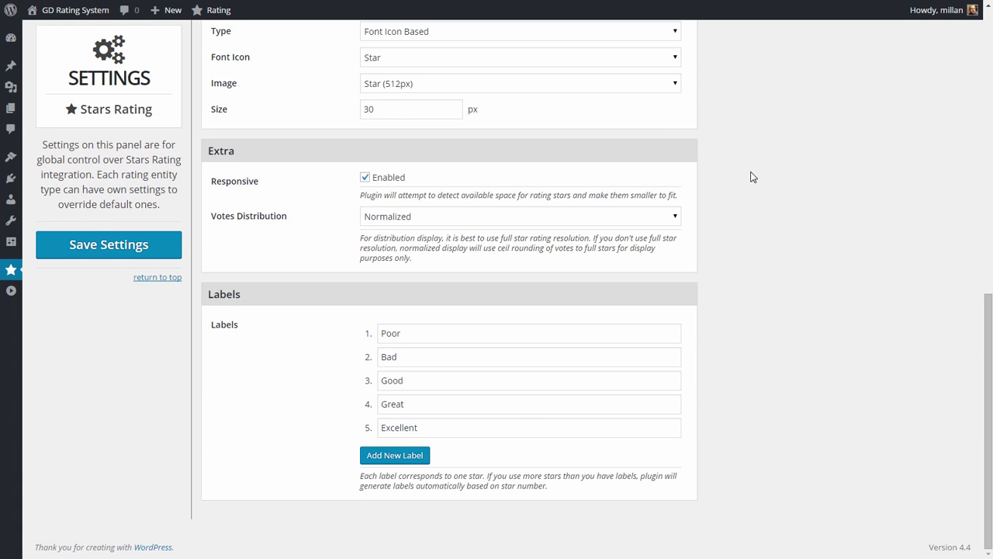
pyautogui.scroll(10, 776, 213)
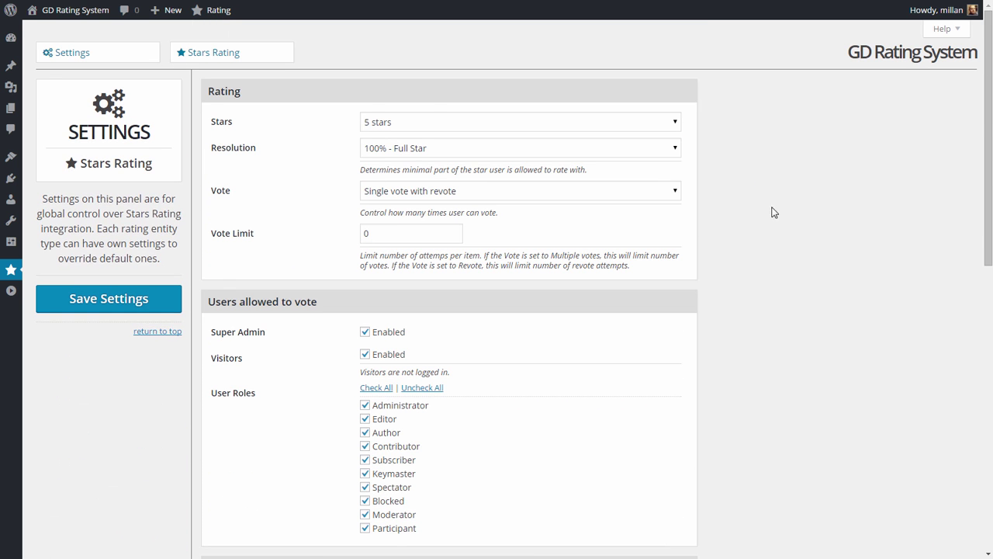
# - View the Stars Review settings, then the Thumbs Rating settings
pyautogui.moveTo(247, 59)
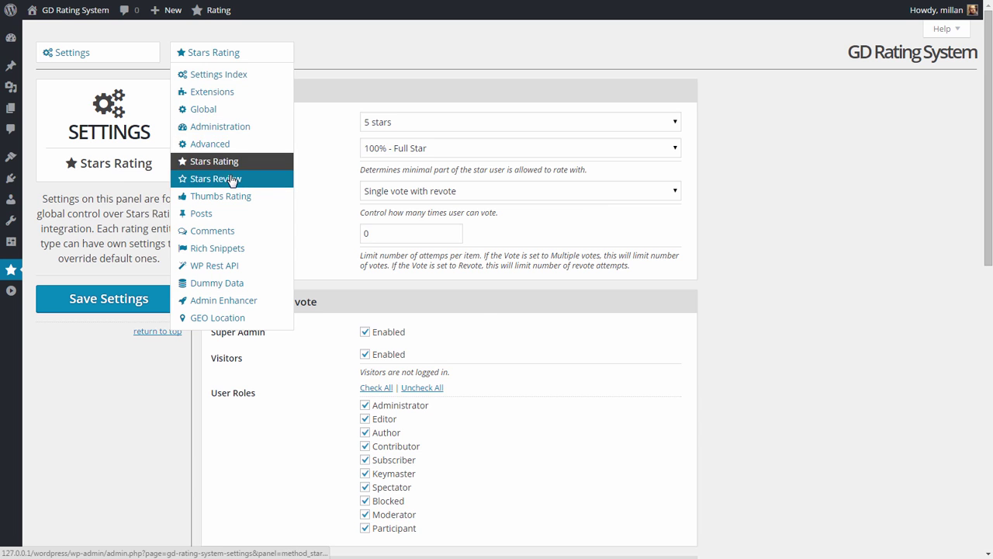
pyautogui.click(233, 179)
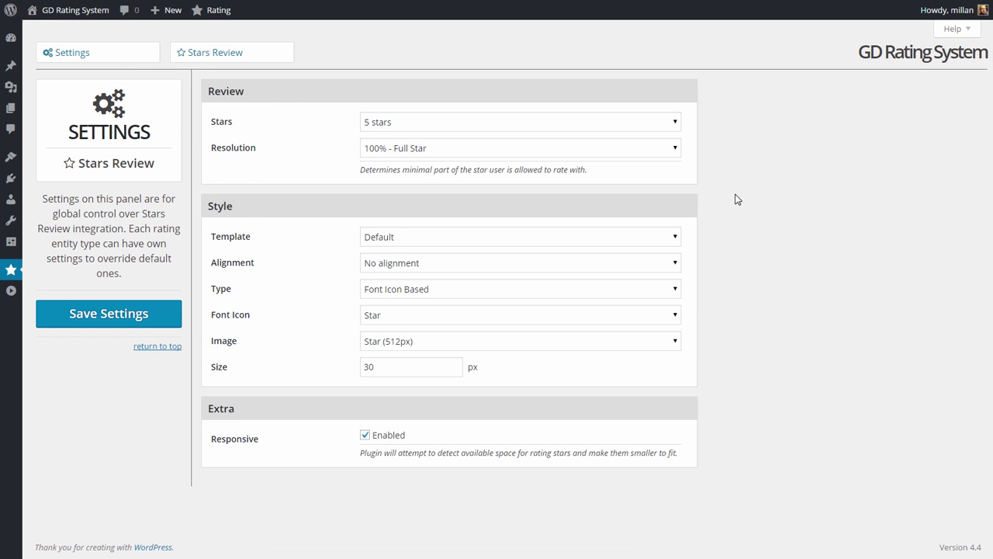
pyautogui.moveTo(211, 56)
pyautogui.click(233, 199)
pyautogui.scroll(-4, 719, 211)
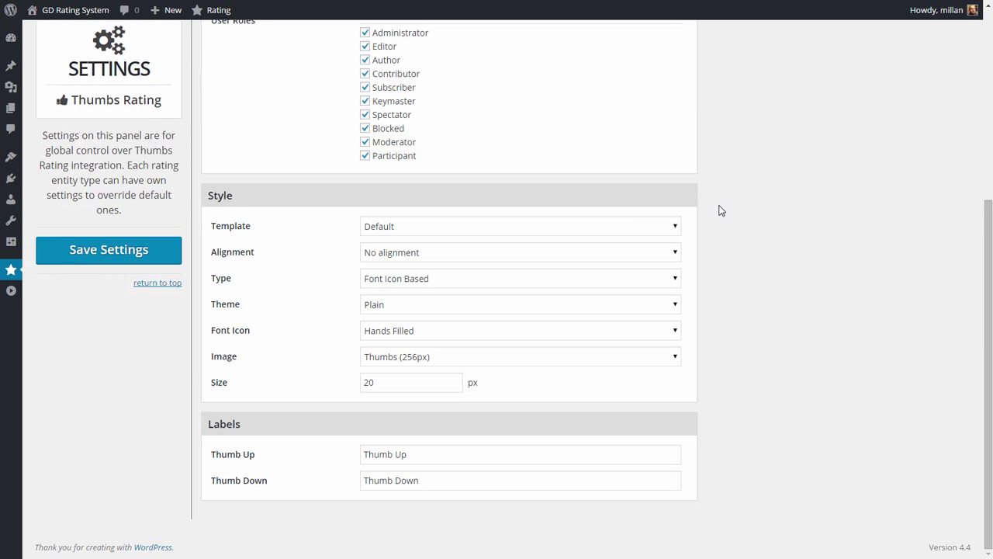
pyautogui.scroll(4, 523, 117)
# - Review Posts integration, keeping Stars Rating at Bottom, then switch to Comments settings
pyautogui.moveTo(233, 62)
pyautogui.click(233, 216)
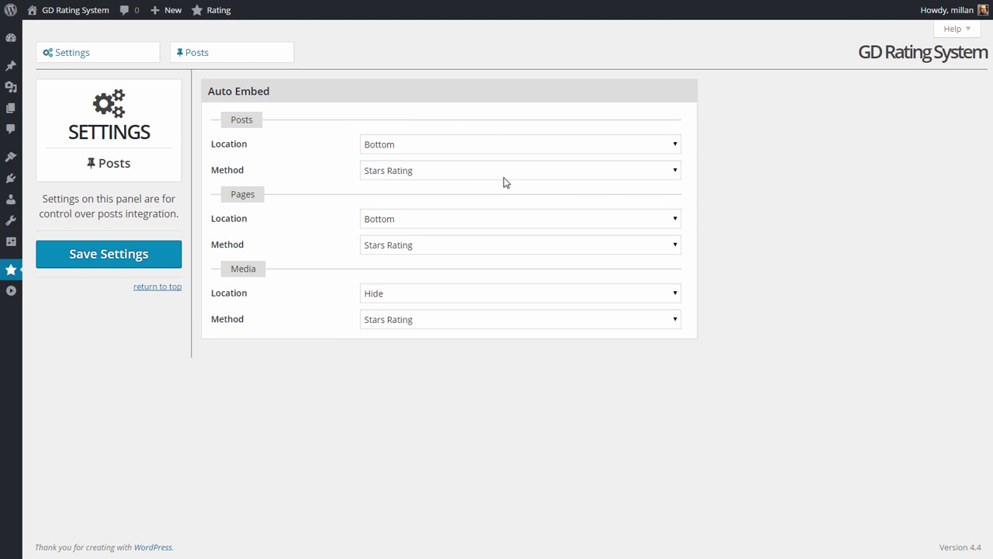
pyautogui.click(484, 171)
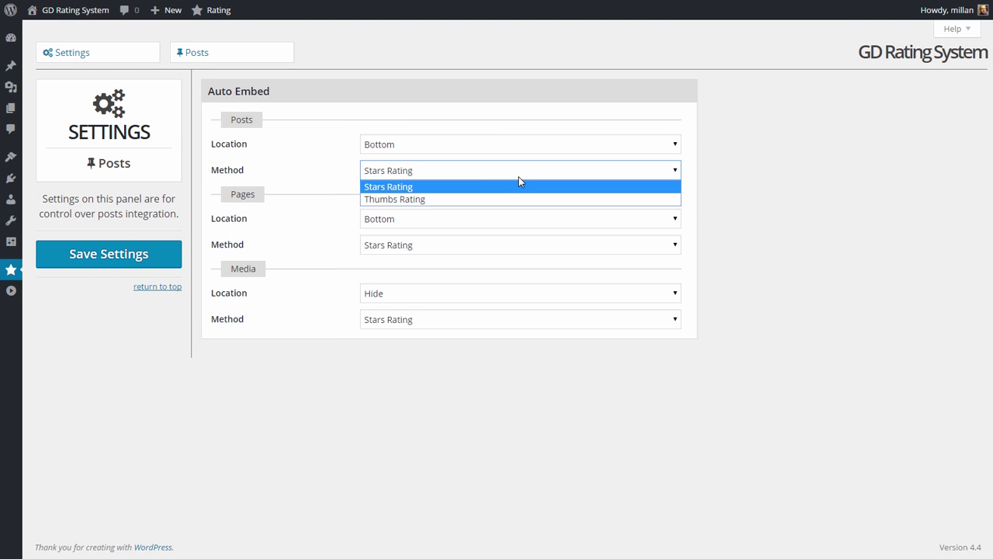
pyautogui.click(277, 157)
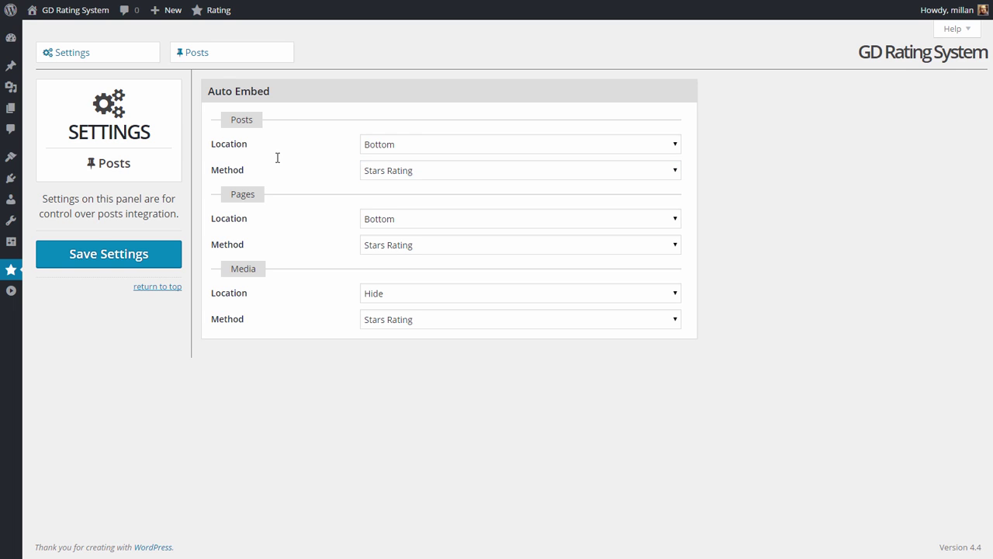
pyautogui.click(656, 149)
pyautogui.click(656, 149)
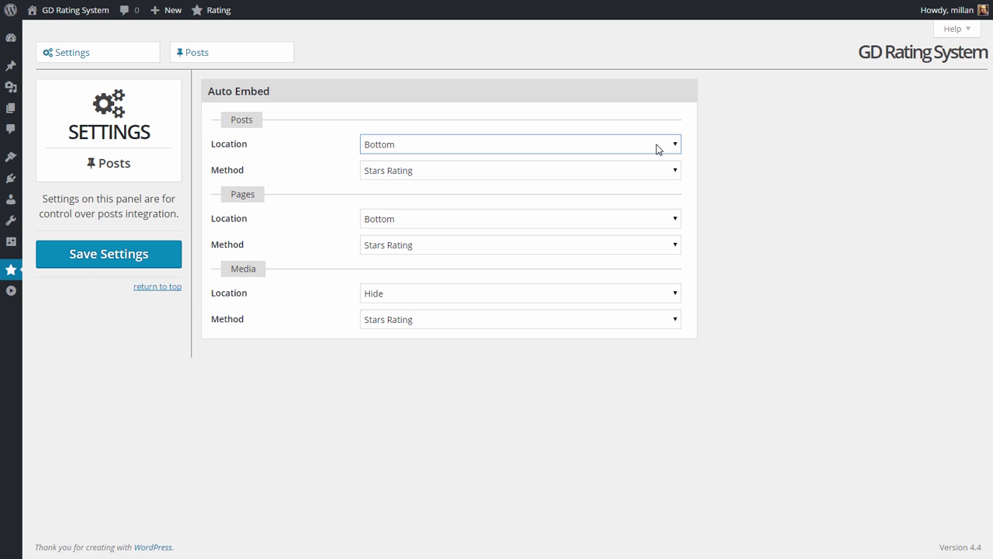
pyautogui.click(489, 173)
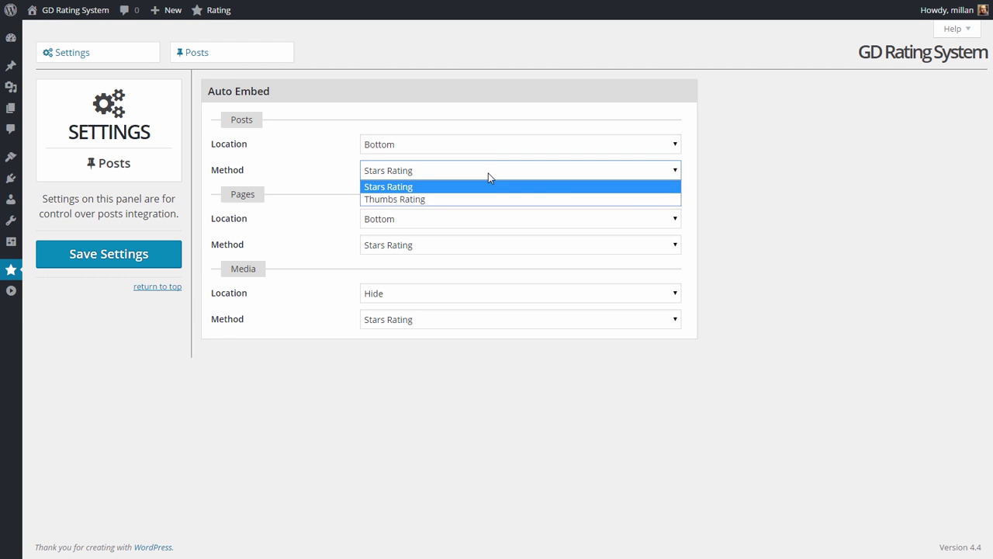
pyautogui.click(724, 206)
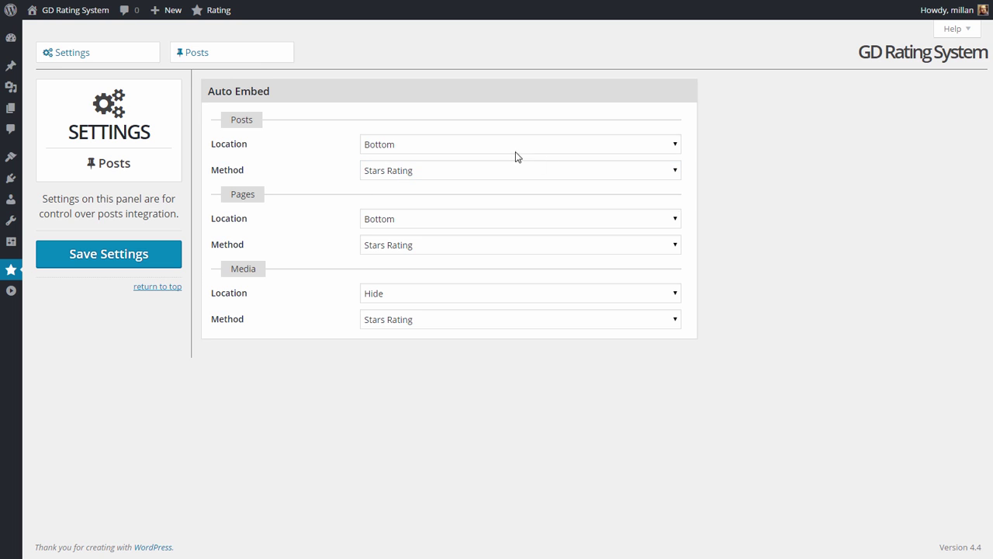
pyautogui.click(231, 58)
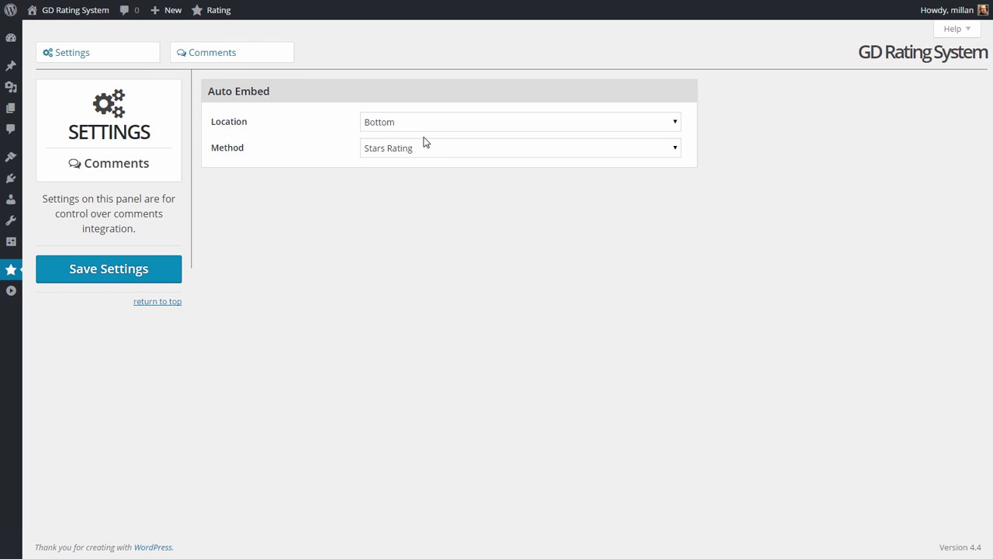
# - Keep comment ratings at Bottom and switch to the Rich Snippets settings panel
pyautogui.click(419, 128)
pyautogui.click(378, 118)
pyautogui.click(192, 61)
pyautogui.click(284, 248)
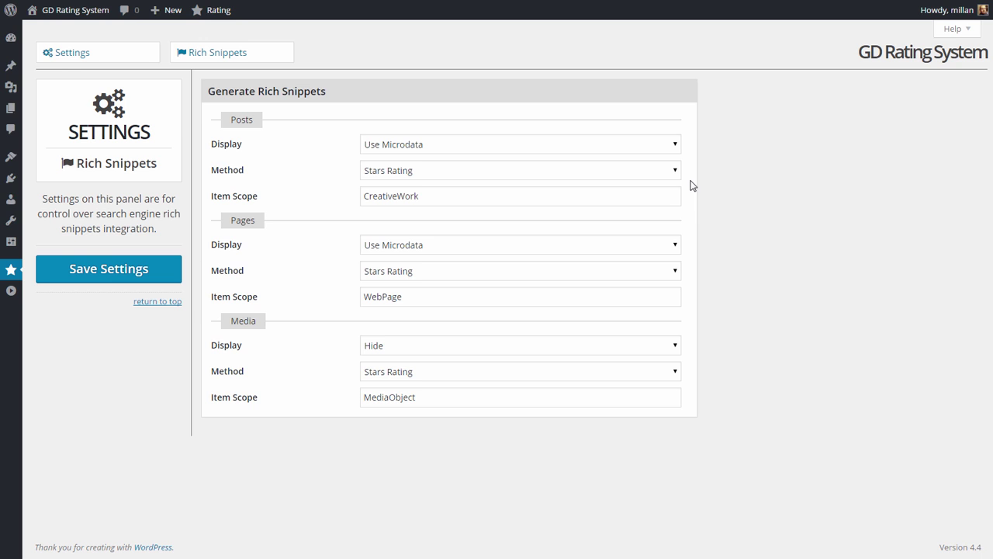
# - Open WP Rest API settings, leave the endpoint as 'rating', and show the endpoints help
pyautogui.click(228, 51)
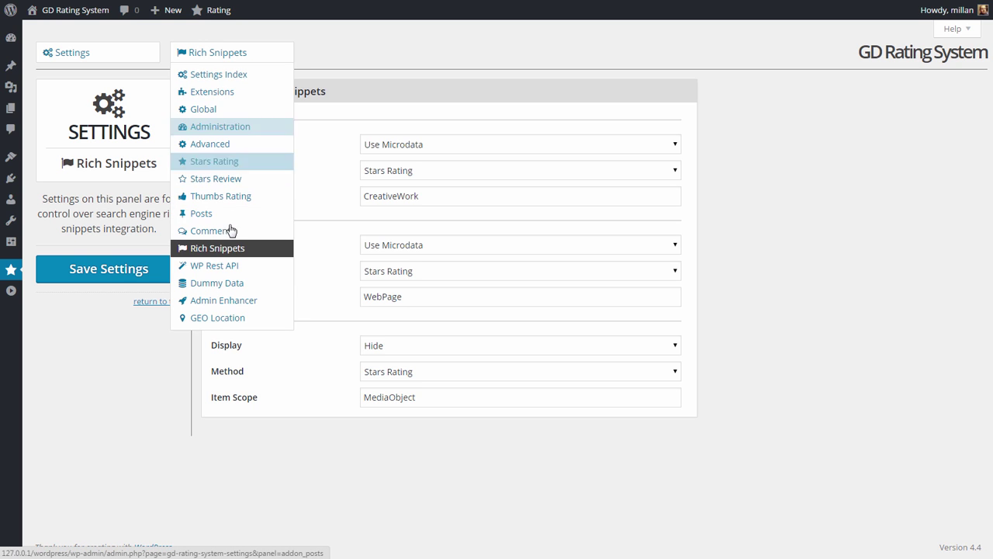
pyautogui.click(230, 266)
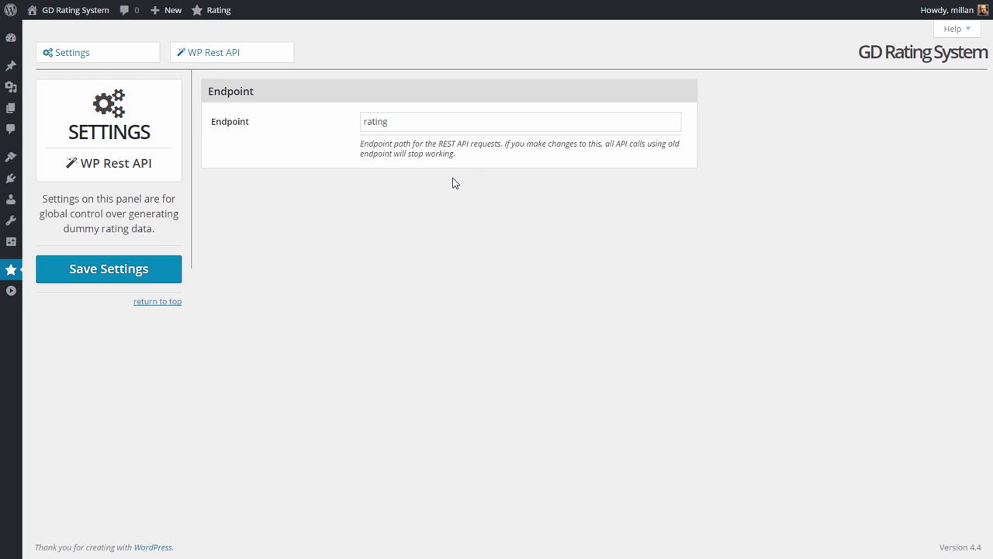
pyautogui.click(519, 122)
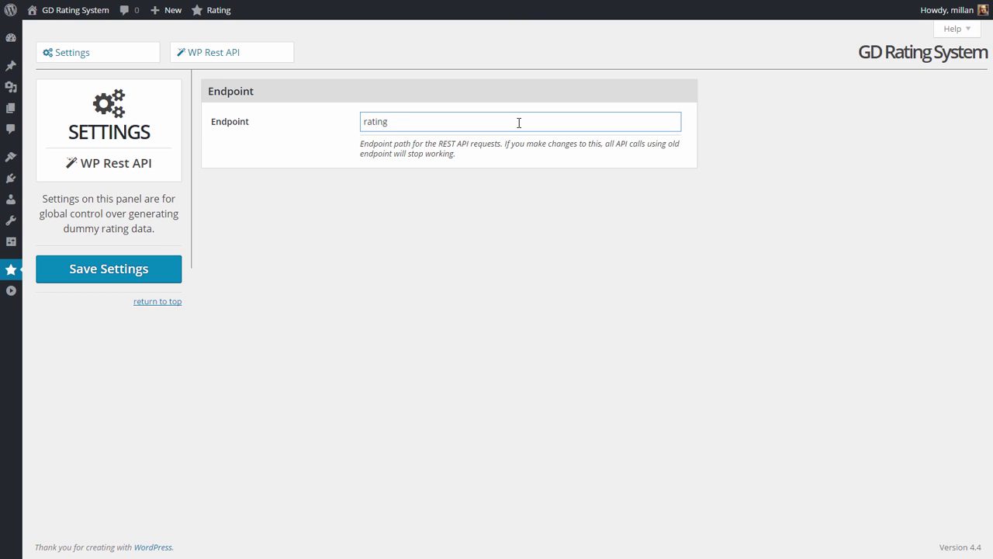
pyautogui.click(538, 158)
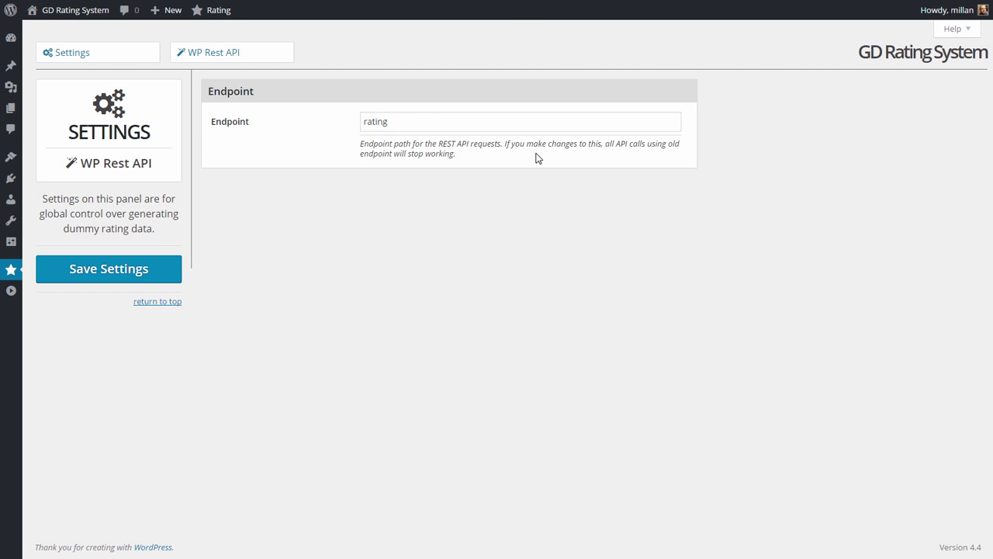
pyautogui.click(952, 28)
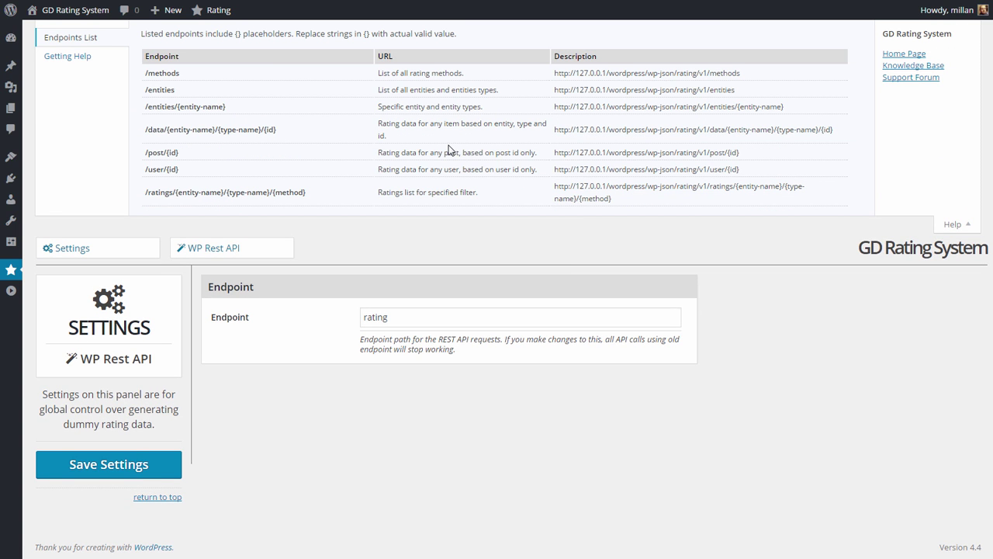
# - Close the endpoint help and switch to the Dummy Data settings panel
pyautogui.click(960, 231)
pyautogui.moveTo(250, 62)
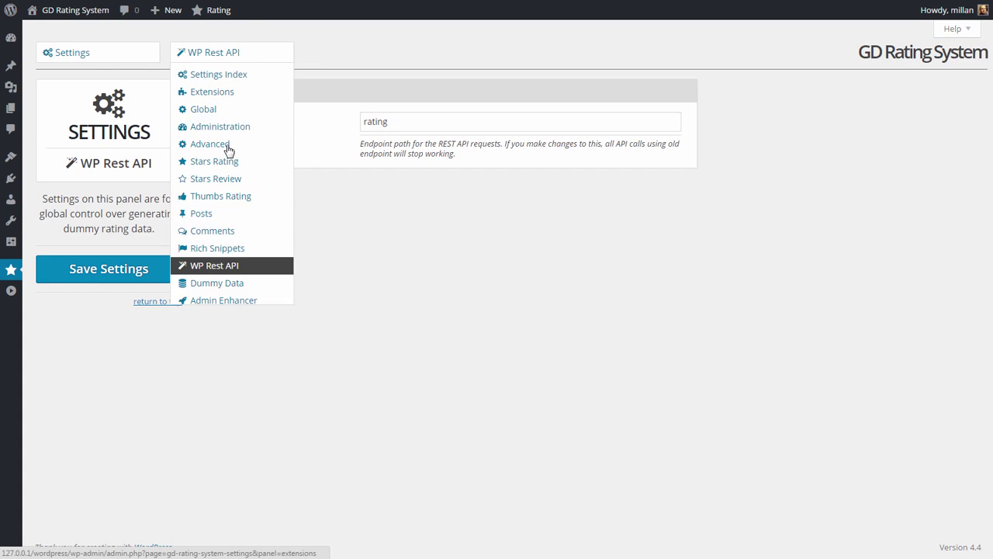
pyautogui.click(236, 279)
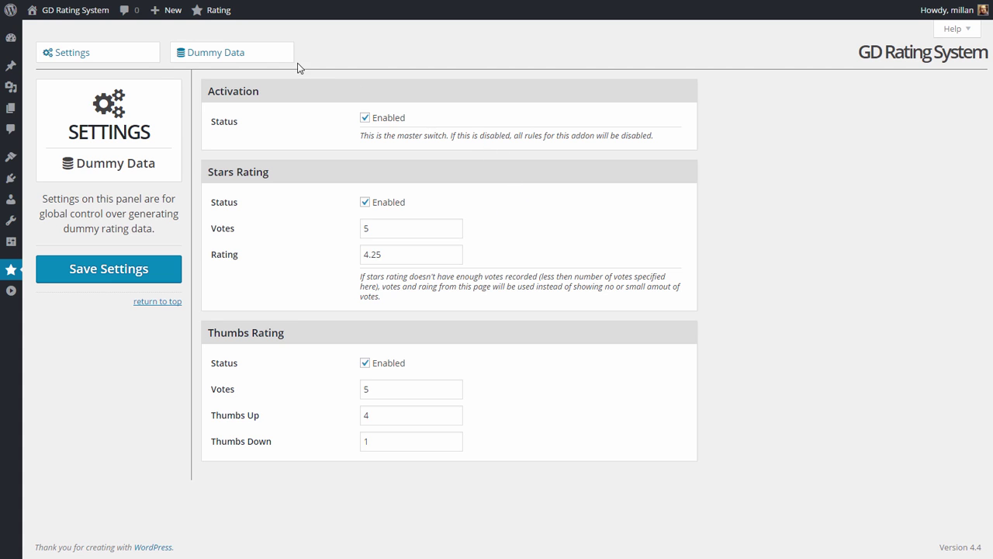
pyautogui.moveTo(228, 54)
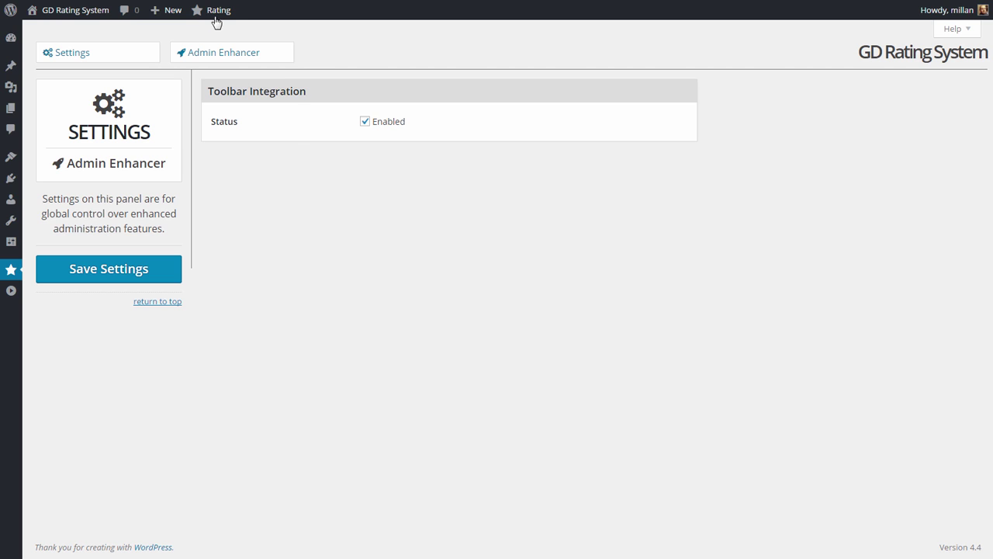
pyautogui.moveTo(220, 16)
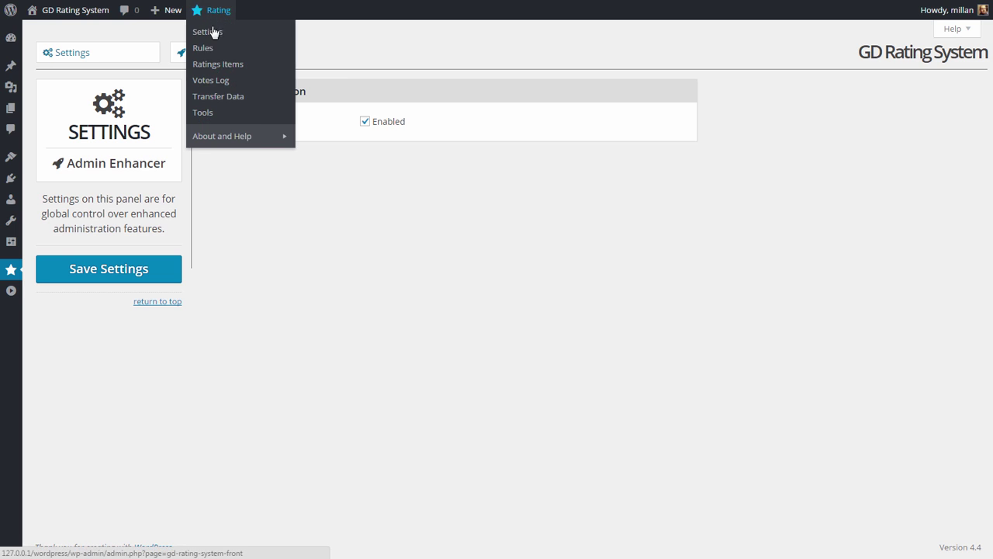
pyautogui.moveTo(191, 62)
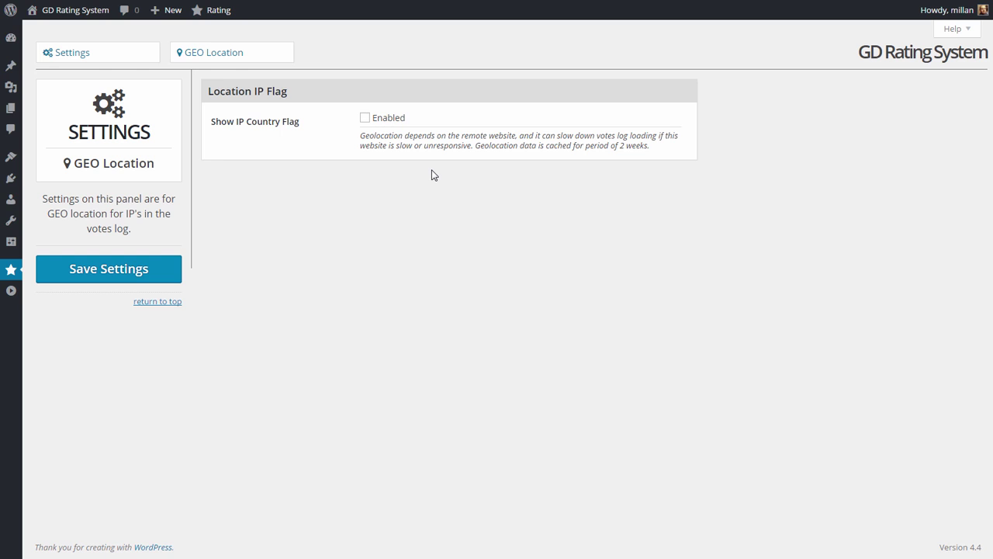
# - Enable Show IP Country Flag, save the GEO Location settings, then go to Transfer Data
pyautogui.click(366, 120)
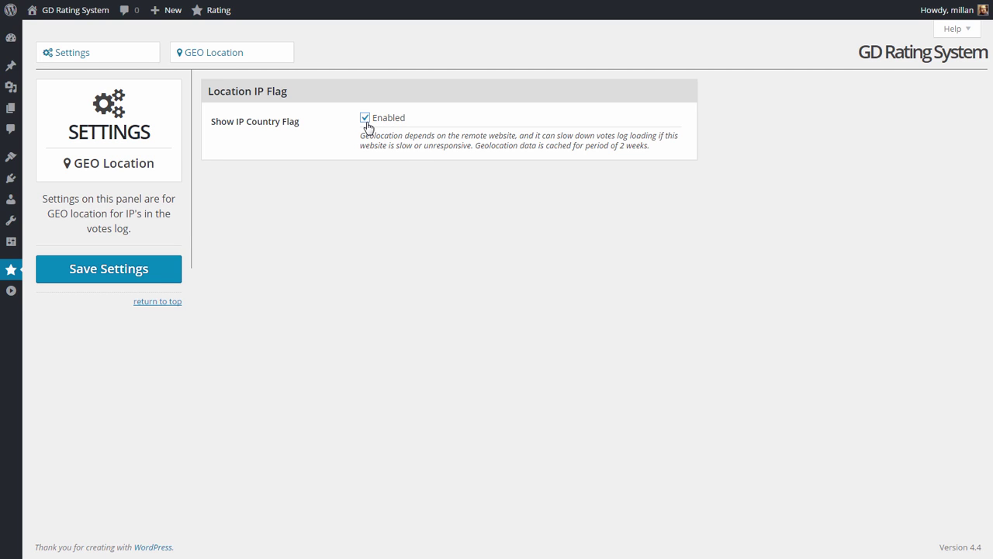
pyautogui.click(148, 271)
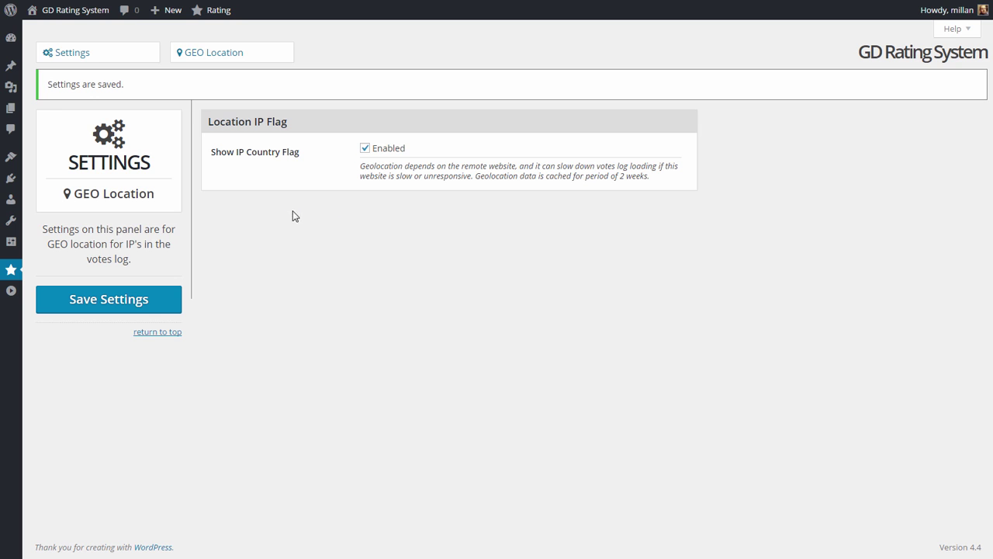
pyautogui.moveTo(66, 52)
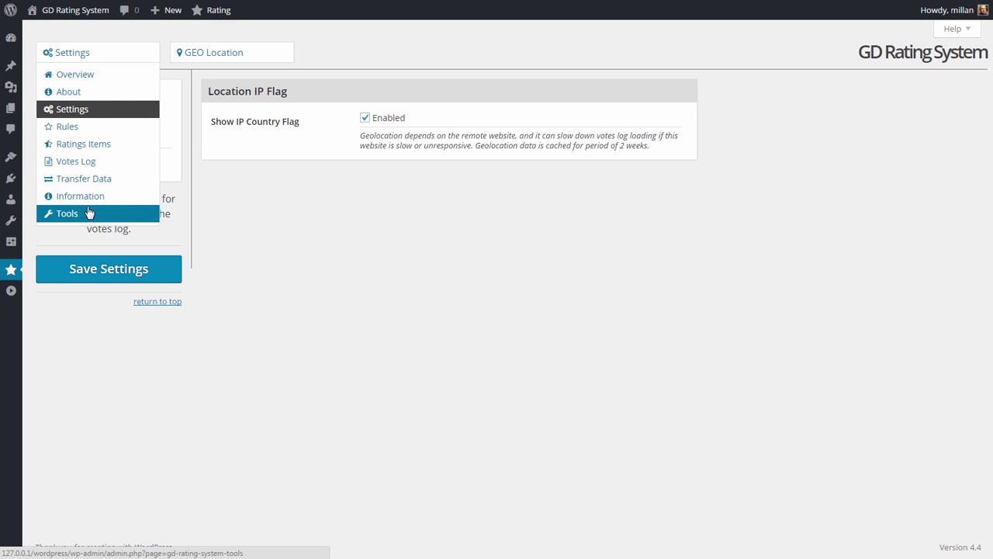
pyautogui.click(92, 180)
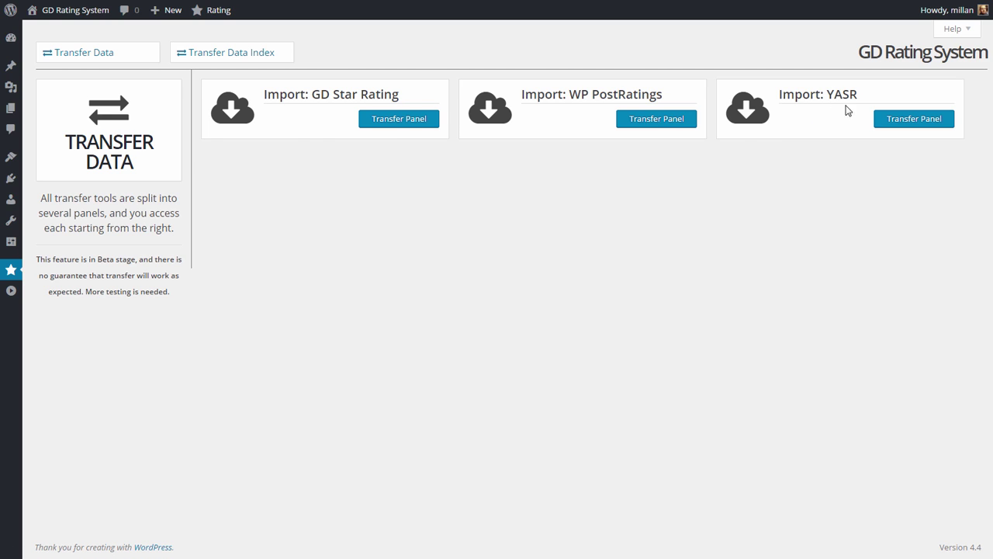
# - Open the GD Star Rating import panel and toggle its help on and off
pyautogui.click(397, 122)
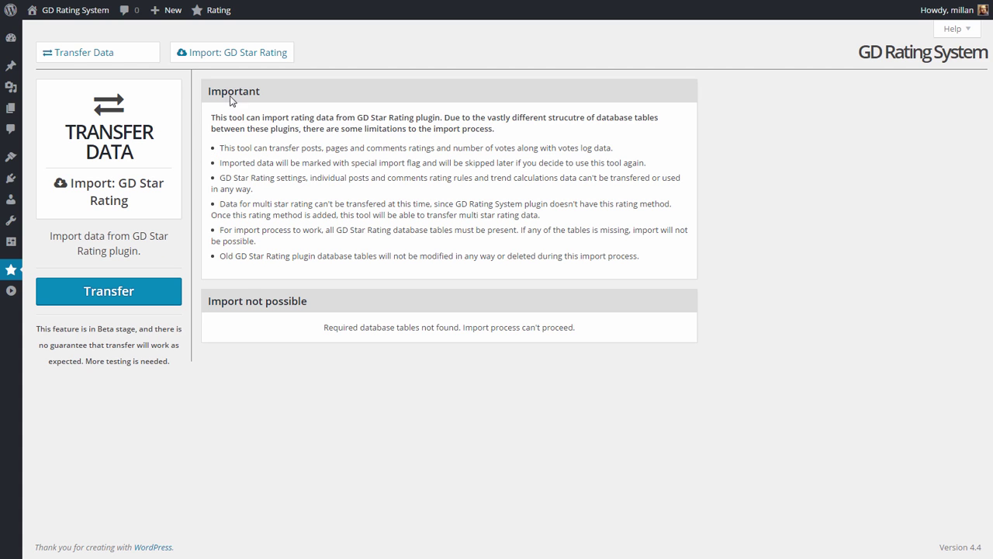
pyautogui.click(956, 30)
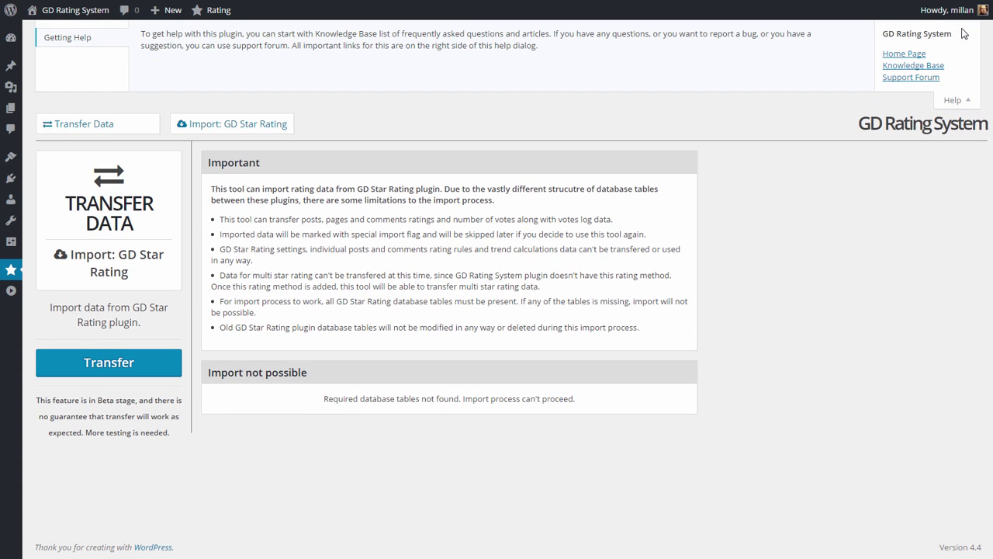
pyautogui.click(951, 105)
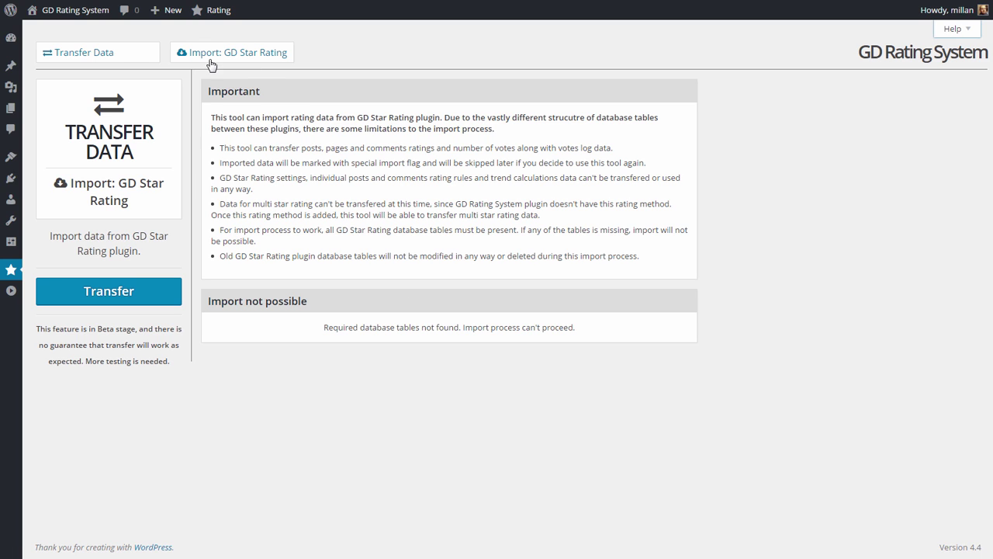
# - Check the WP PostRatings import, then move on to the plugin's Information page
pyautogui.moveTo(203, 61)
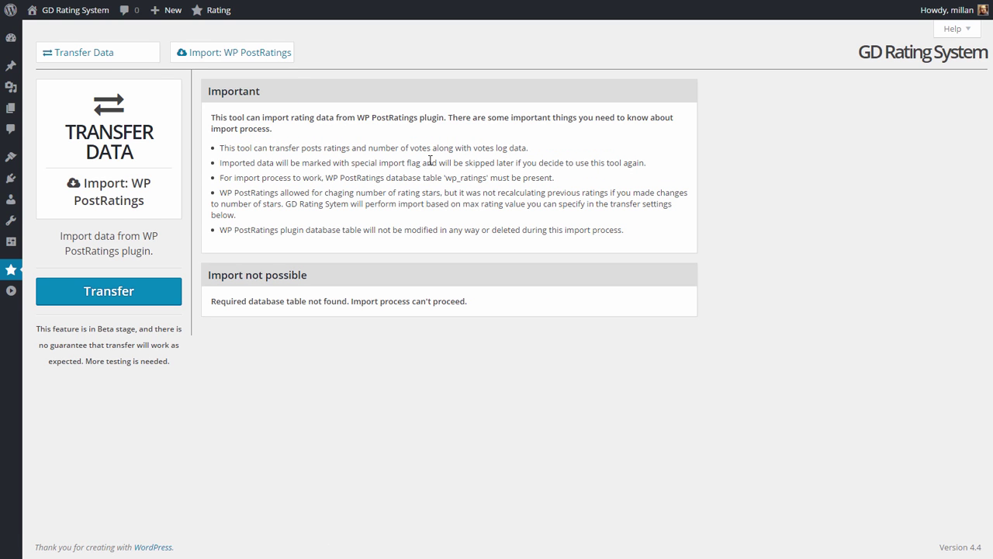
pyautogui.moveTo(277, 82)
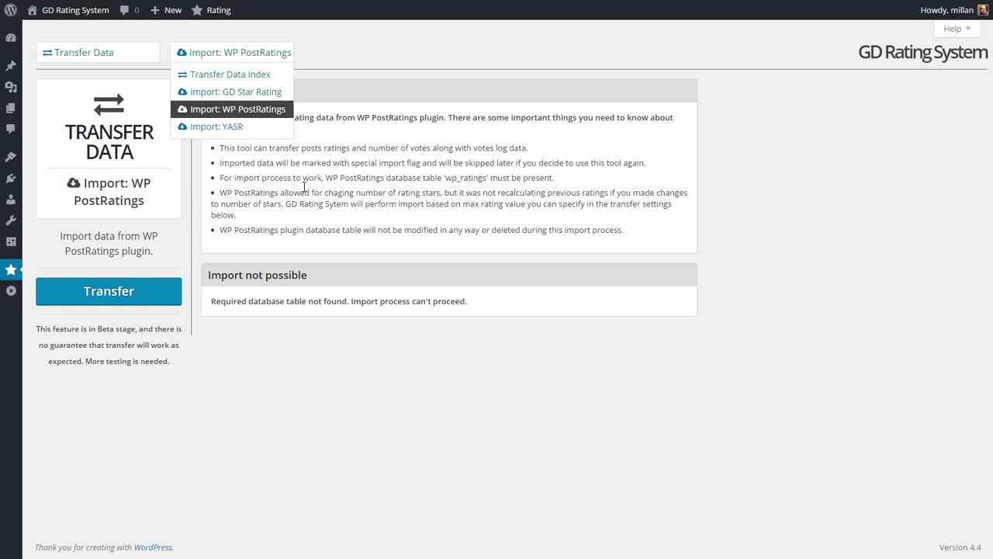
pyautogui.moveTo(12, 276)
pyautogui.click(51, 408)
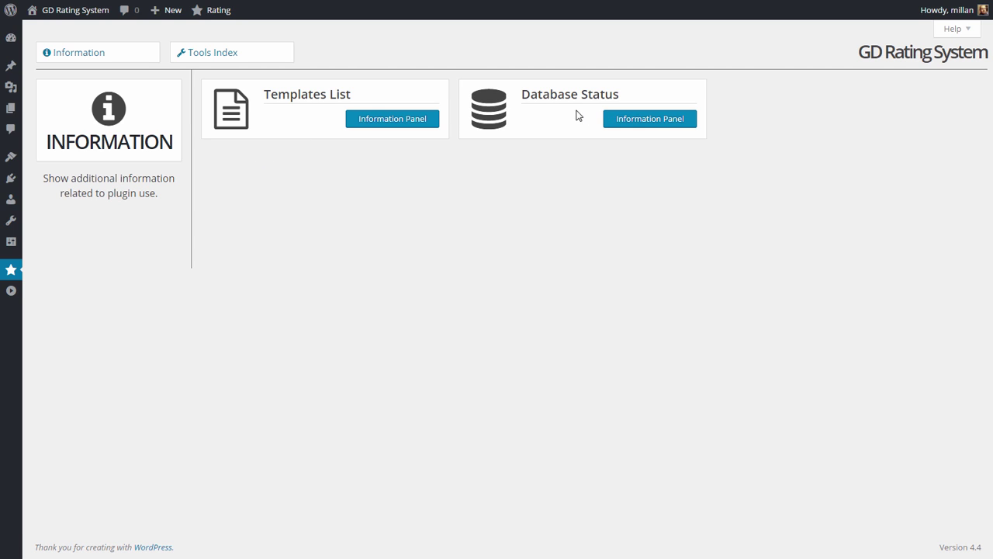
# - Review the Templates List, selecting the 'default' template name, then view the Database Status table
pyautogui.click(382, 124)
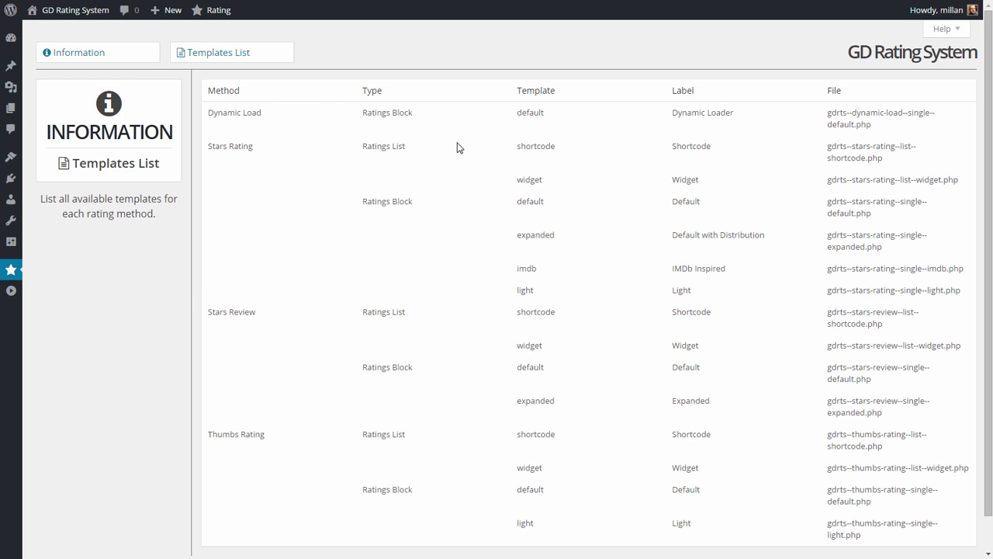
pyautogui.press('F5')
pyautogui.scroll(-1, 542, 136)
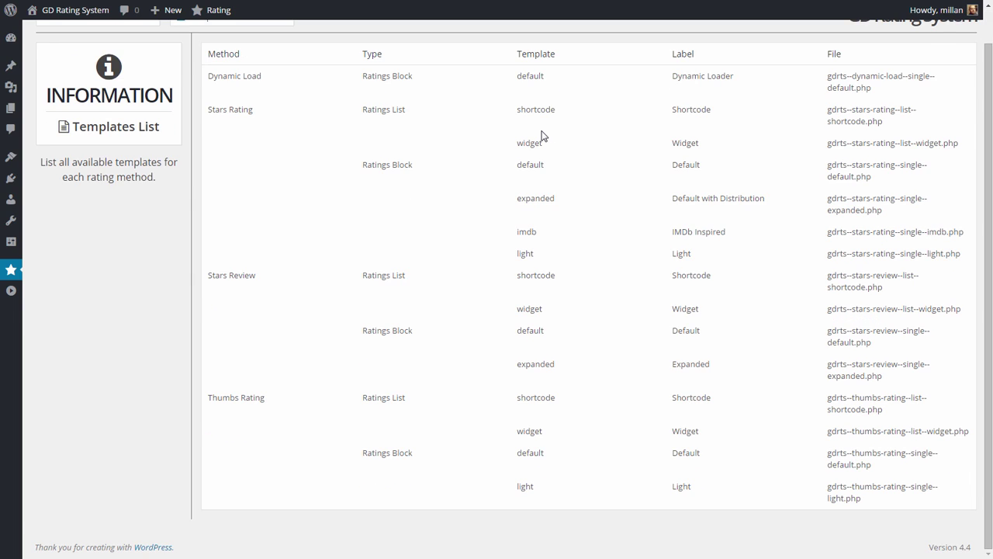
pyautogui.scroll(1, 542, 136)
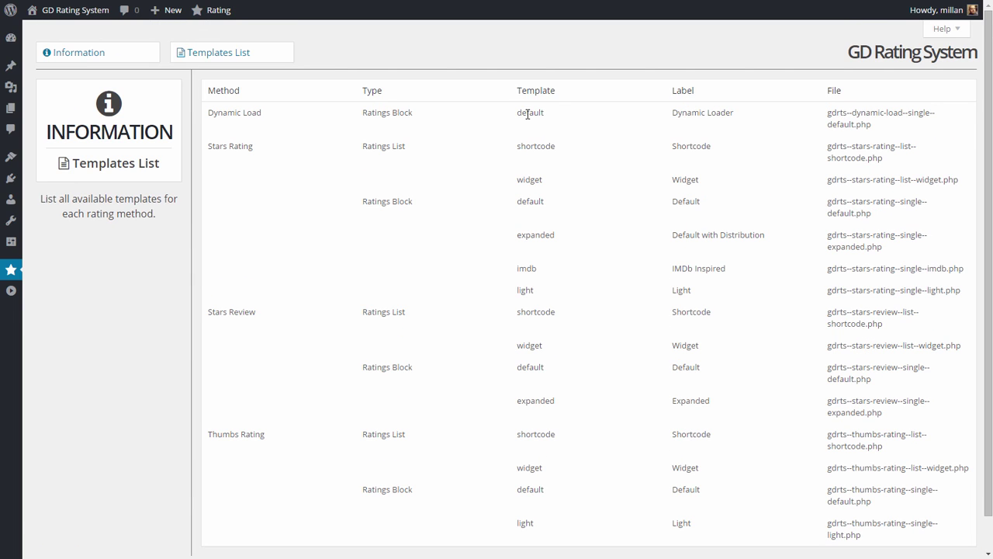
pyautogui.moveTo(517, 114); pyautogui.dragTo(545, 113)
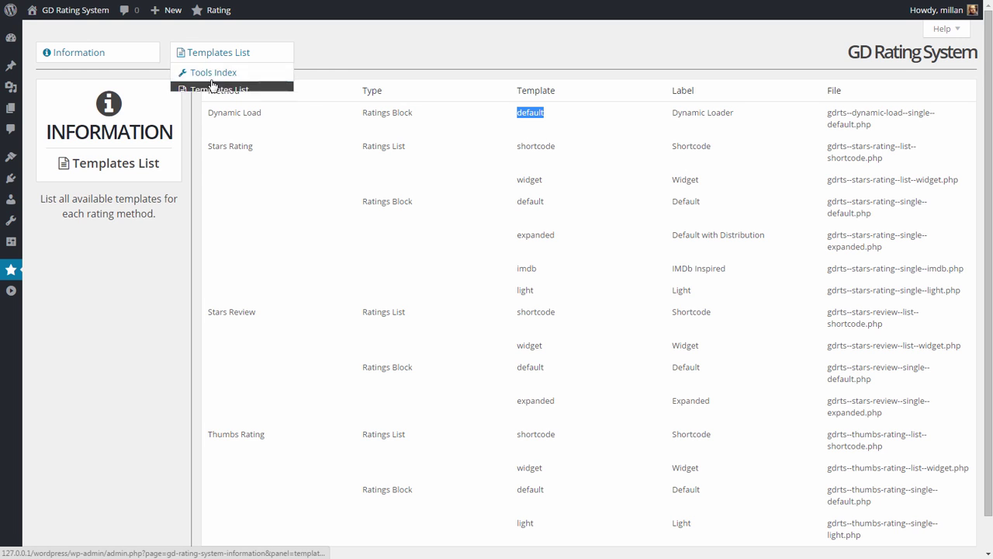
pyautogui.click(215, 110)
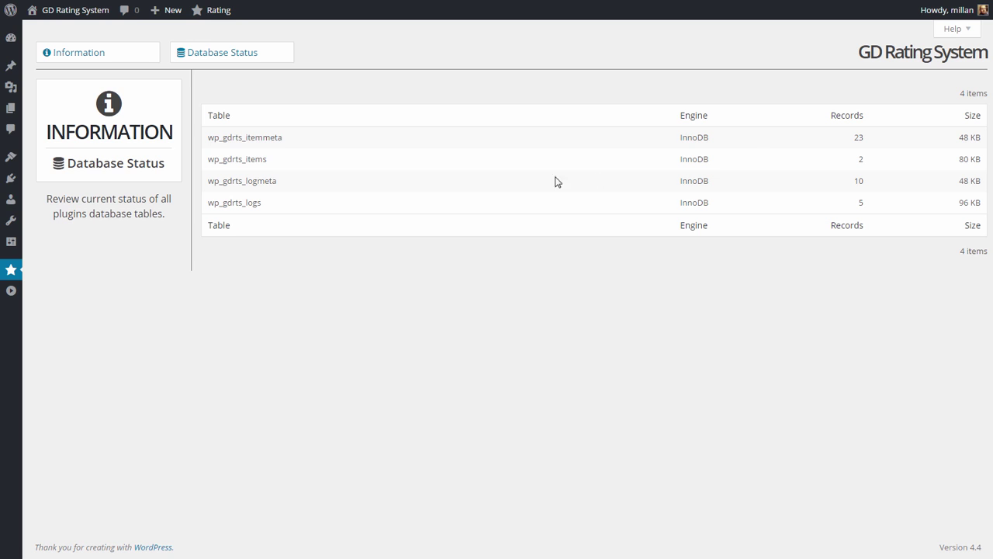
pyautogui.click(107, 56)
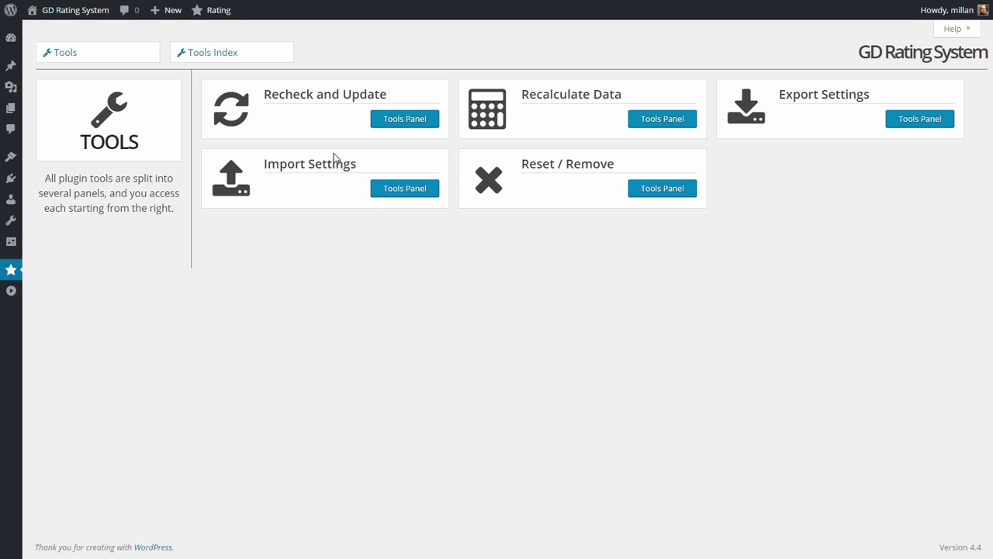
# - Open the Recheck and Update tool and highlight the word Important in its notice
pyautogui.click(388, 125)
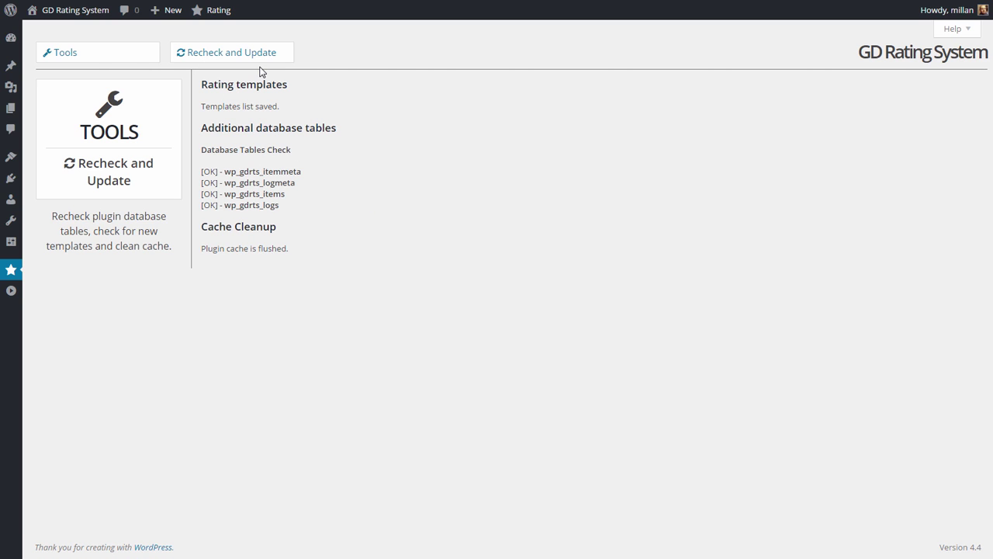
pyautogui.click(218, 57)
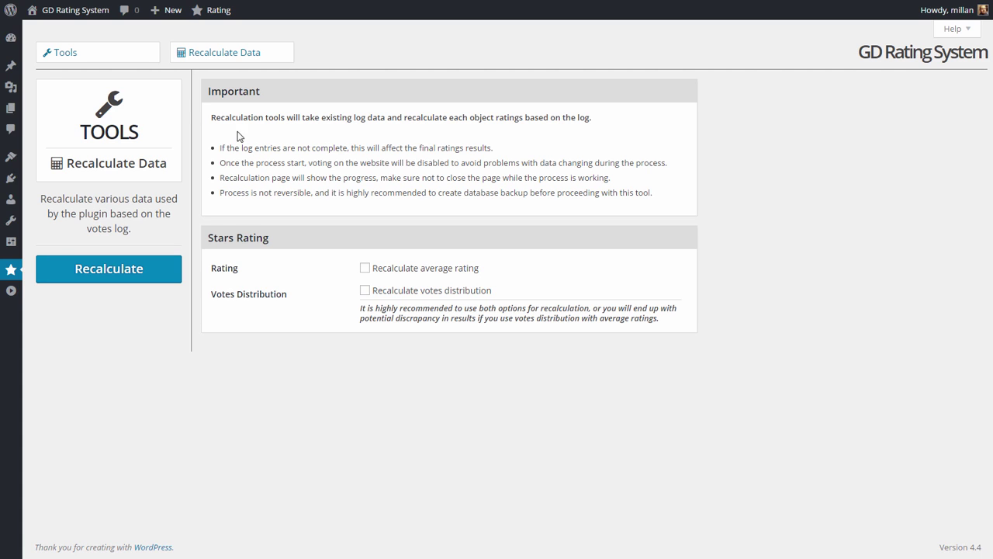
pyautogui.moveTo(202, 91); pyautogui.dragTo(277, 92)
pyautogui.click(277, 92)
pyautogui.click(195, 50)
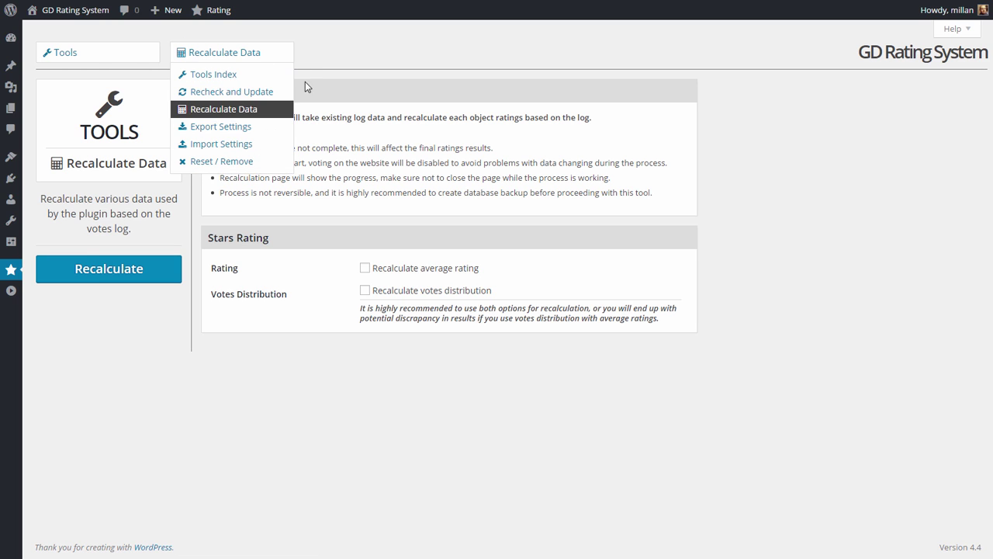
# - Browse the Export Settings, Import Settings and Reset / Remove tools, then open Ratings Items
pyautogui.click(225, 126)
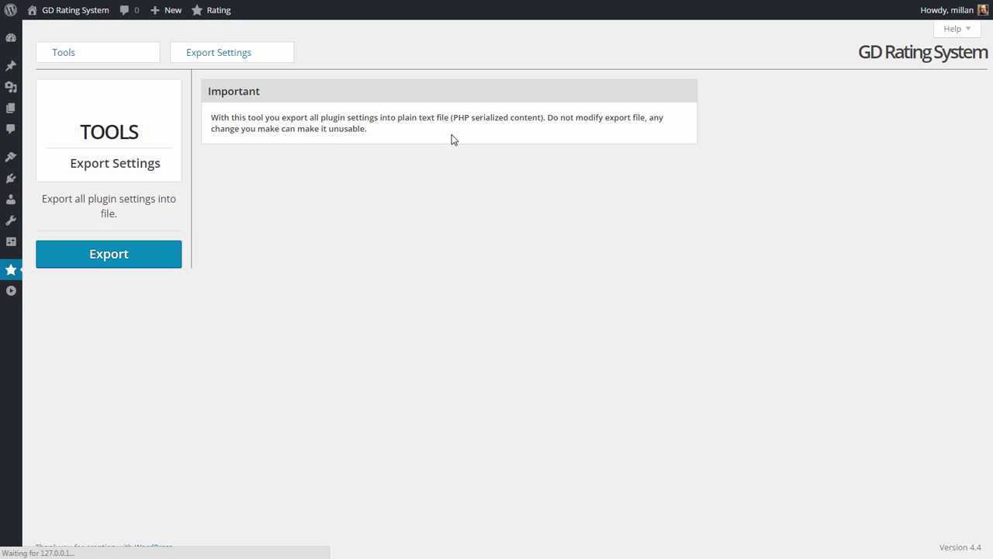
pyautogui.click(213, 52)
pyautogui.click(205, 150)
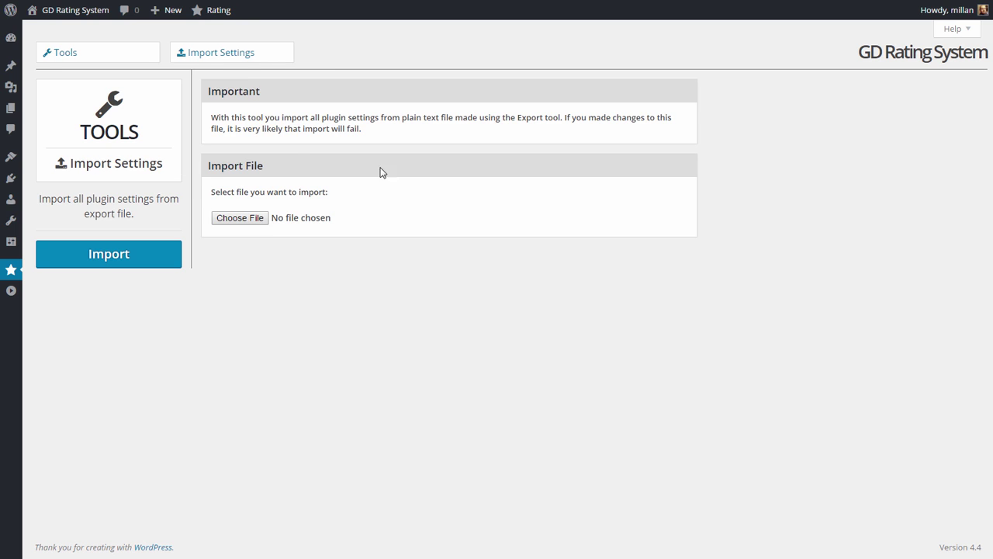
pyautogui.click(212, 56)
pyautogui.click(204, 163)
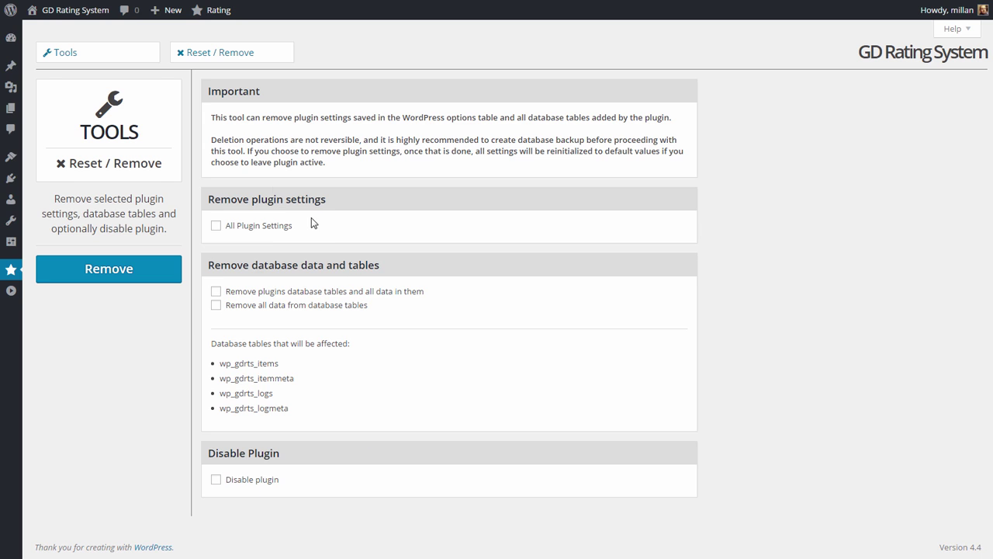
pyautogui.moveTo(96, 57)
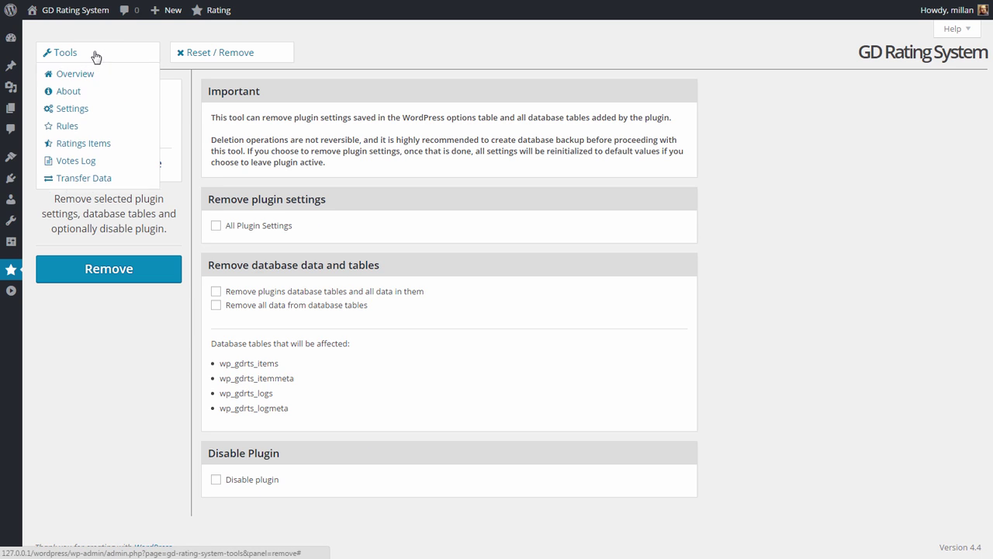
pyautogui.click(99, 152)
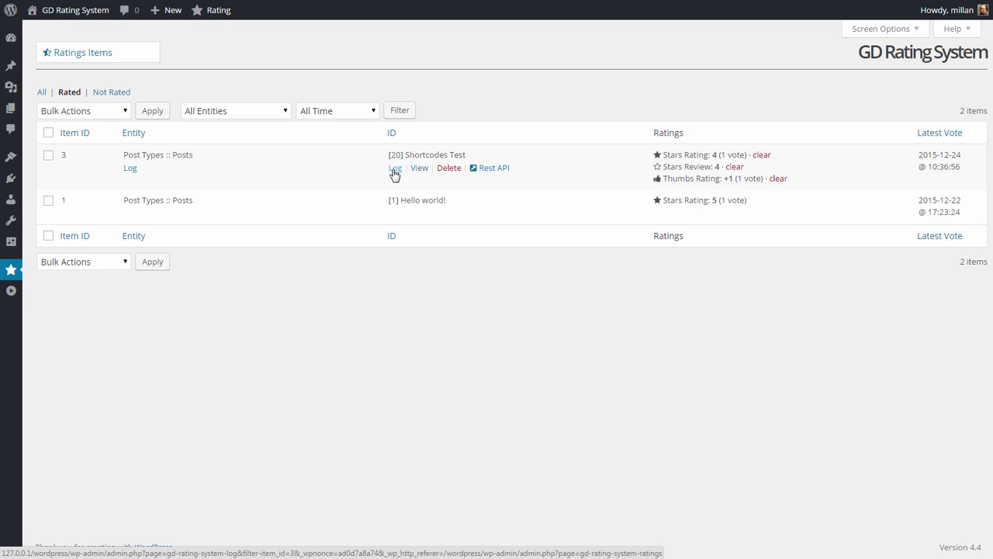
pyautogui.click(450, 172)
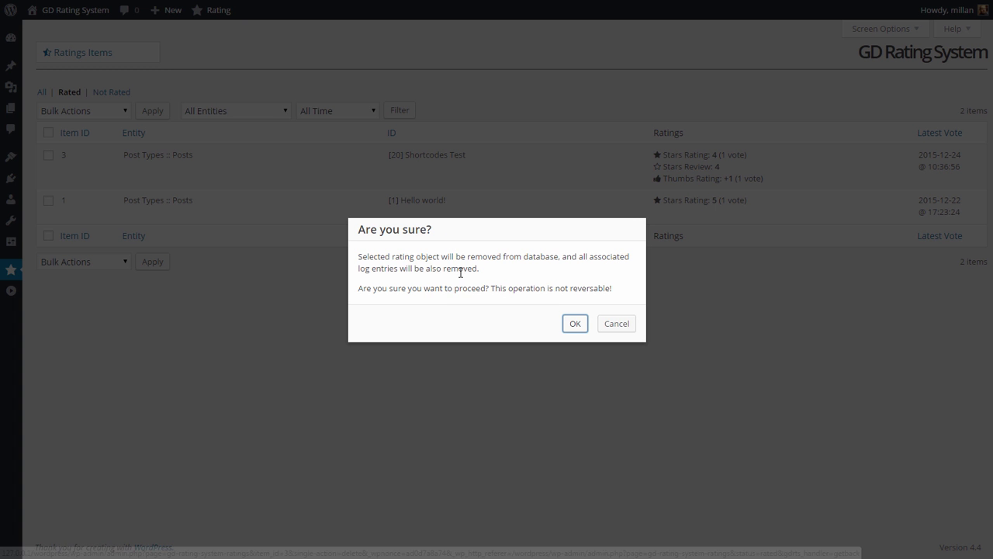
pyautogui.click(630, 332)
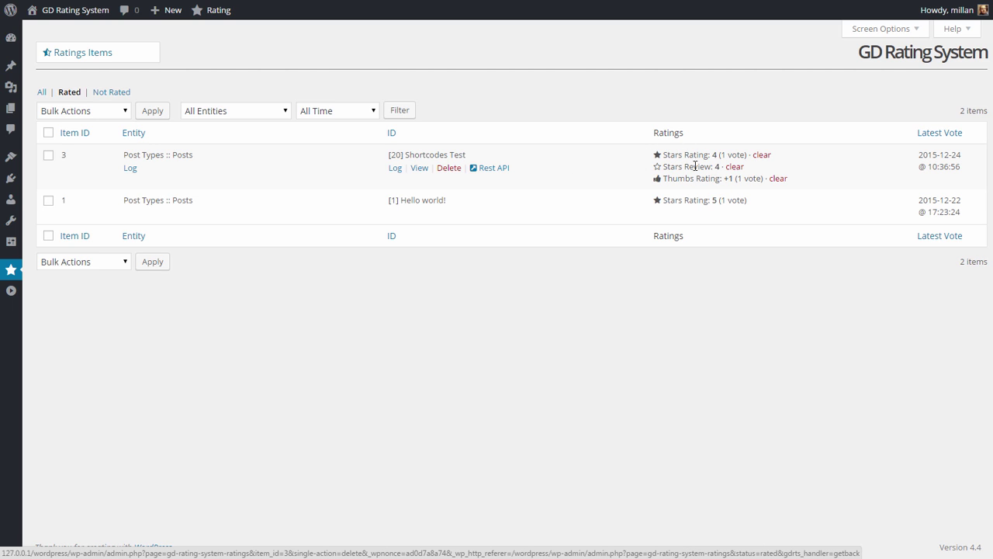
pyautogui.click(734, 167)
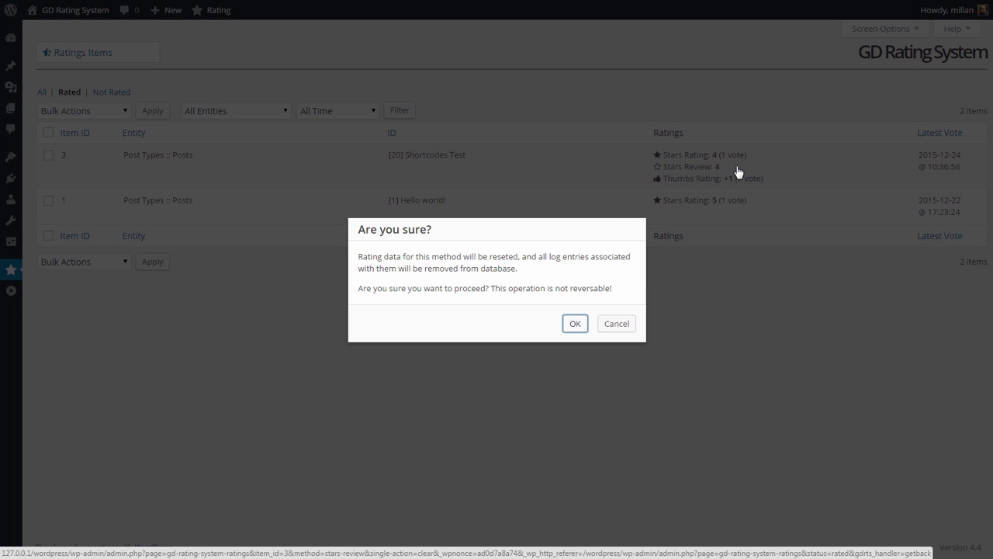
pyautogui.click(617, 323)
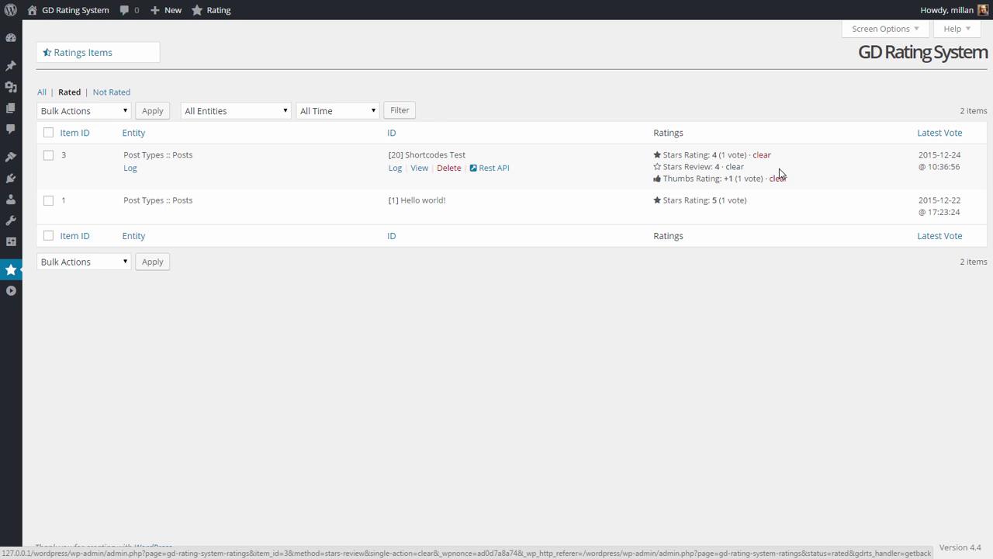
pyautogui.click(67, 94)
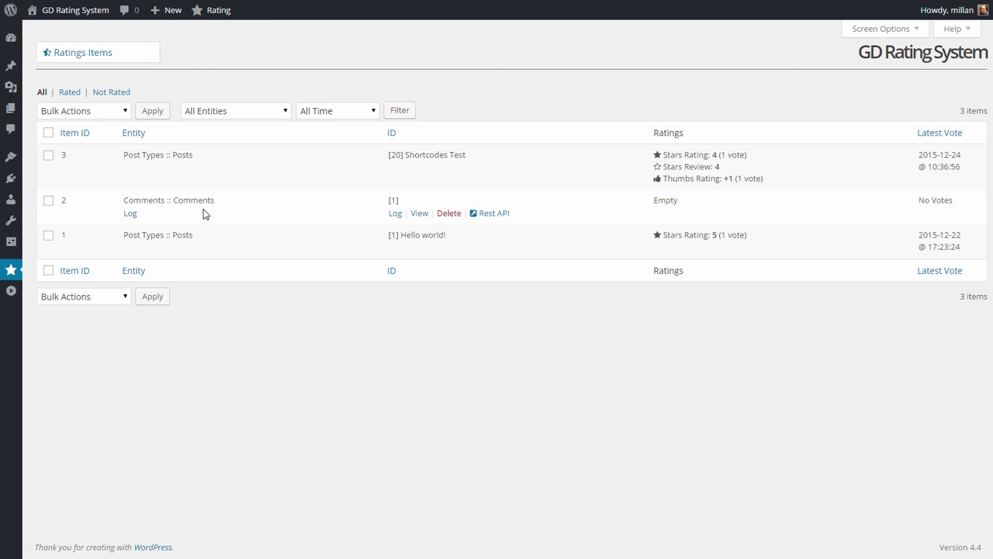
pyautogui.click(70, 93)
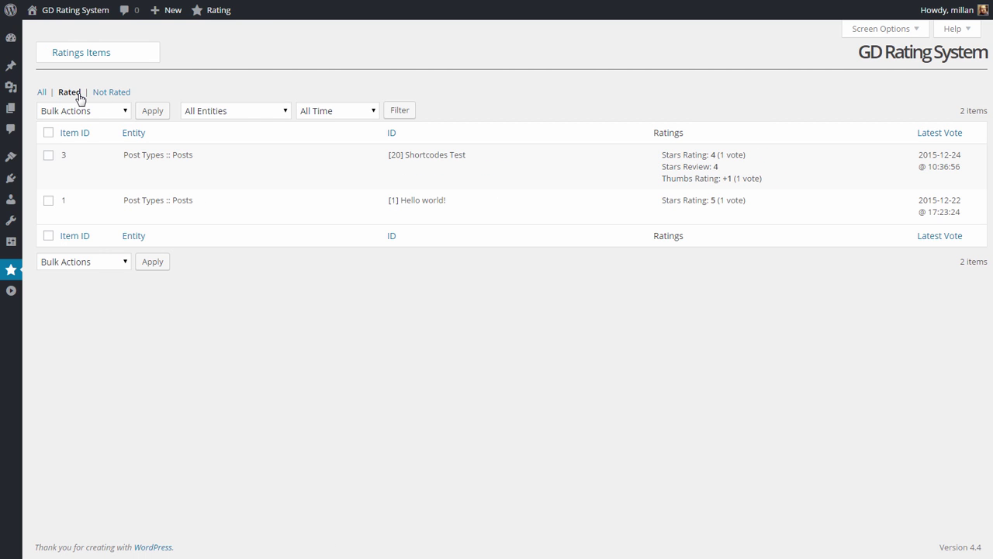
pyautogui.click(309, 115)
pyautogui.click(226, 111)
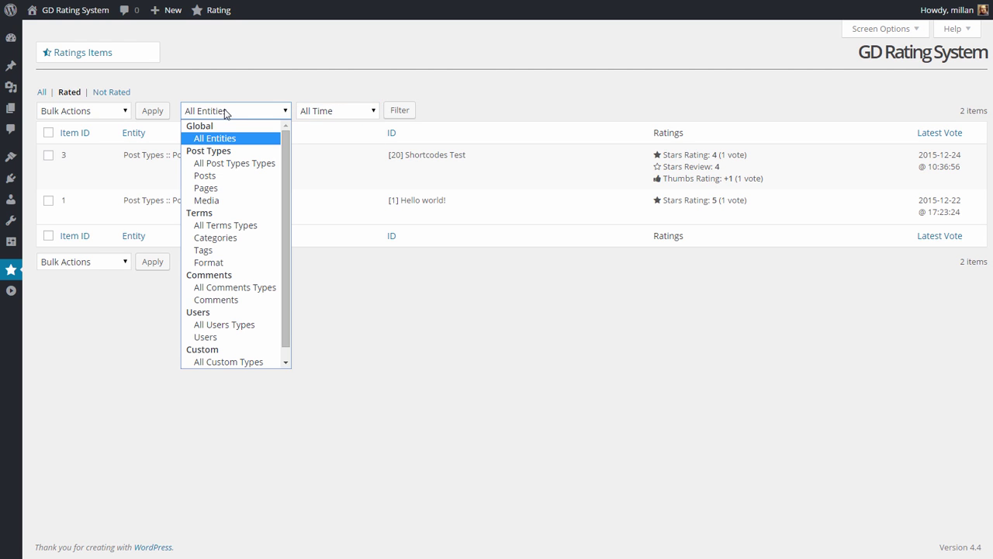
pyautogui.click(299, 62)
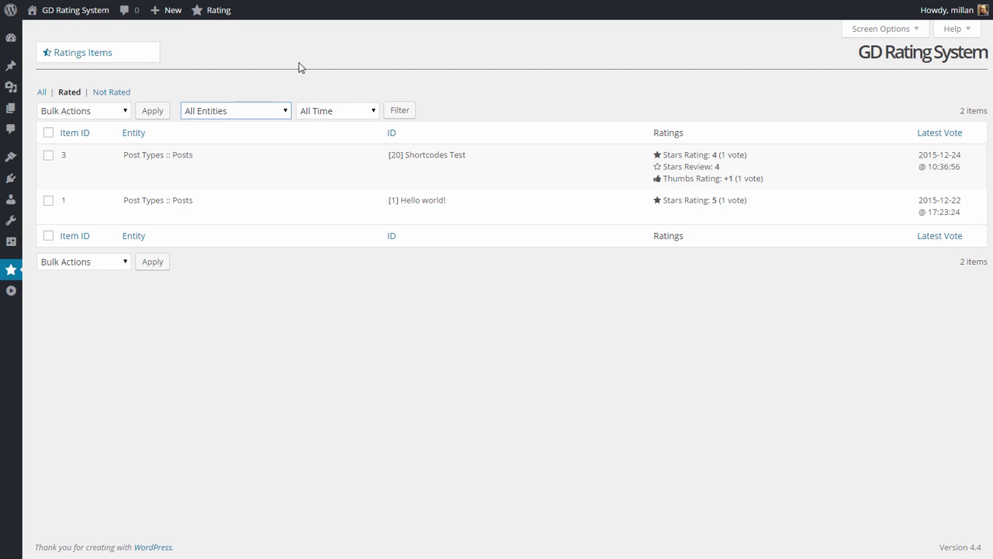
# - Open the Votes Log, check its entity type and rating method filters, and inspect the IP and status tooltips
pyautogui.click(82, 65)
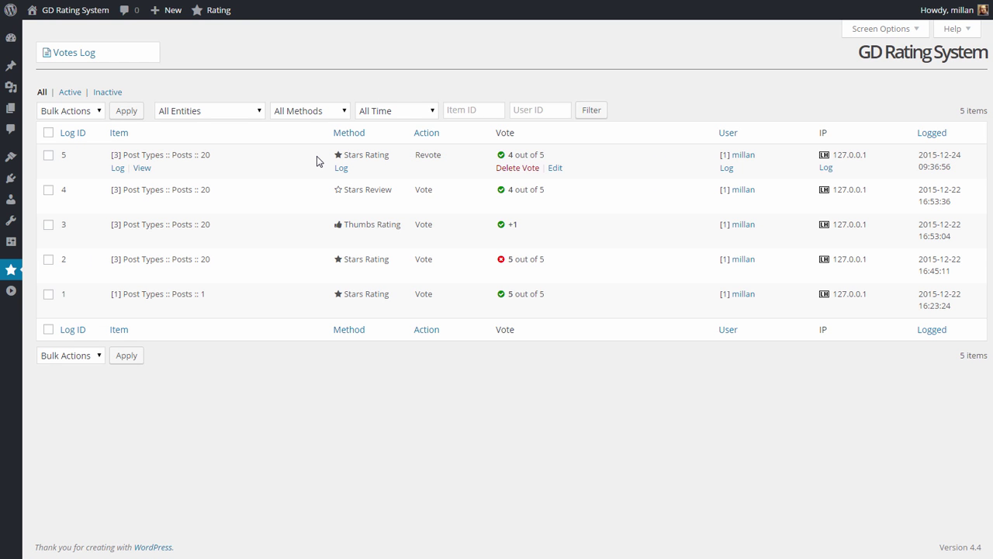
pyautogui.click(231, 116)
pyautogui.click(295, 116)
pyautogui.click(441, 95)
pyautogui.moveTo(828, 159)
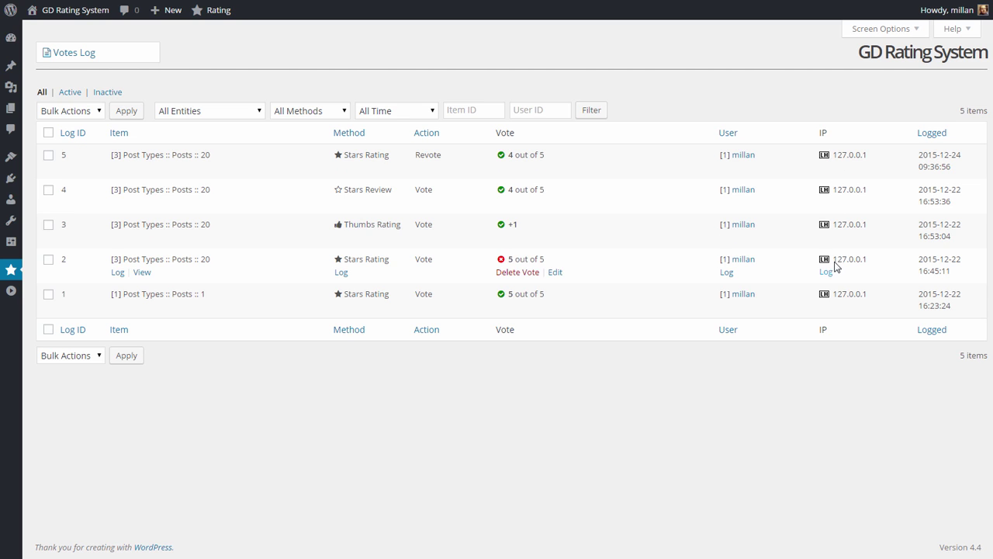
pyautogui.moveTo(827, 231)
pyautogui.moveTo(501, 263)
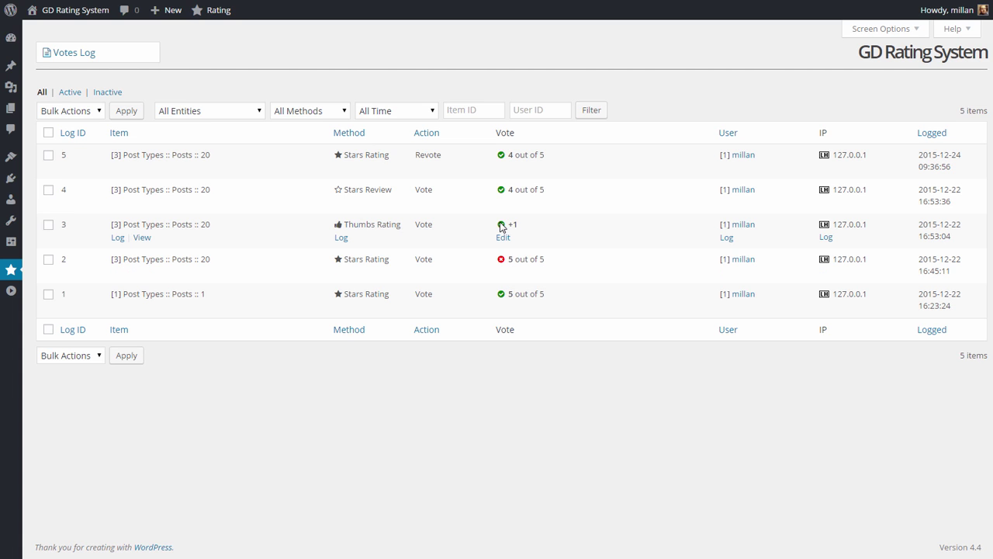
pyautogui.moveTo(503, 230)
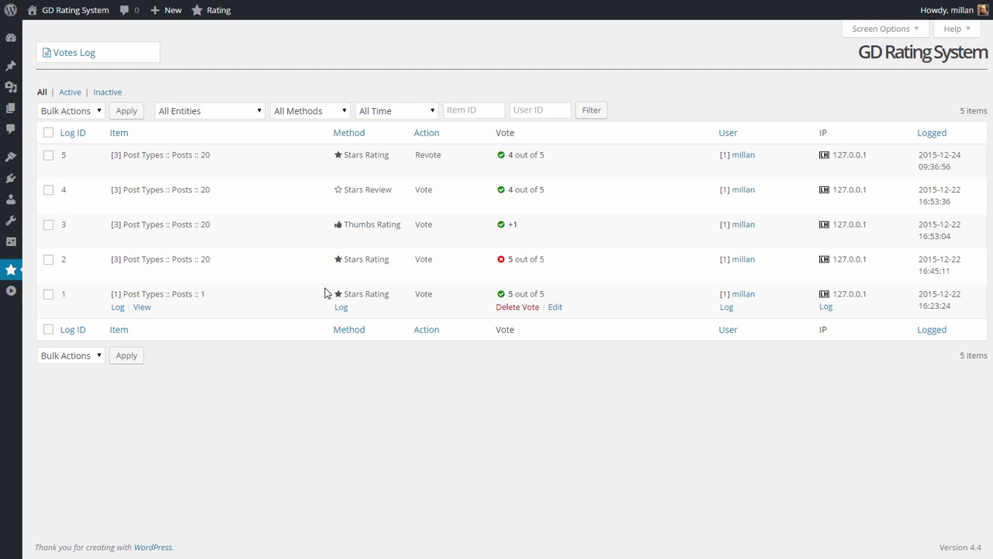
# - Open the Rules page, browse the new-rule item types, and open the Dummy Data for All Comments Types rule
pyautogui.moveTo(14, 272)
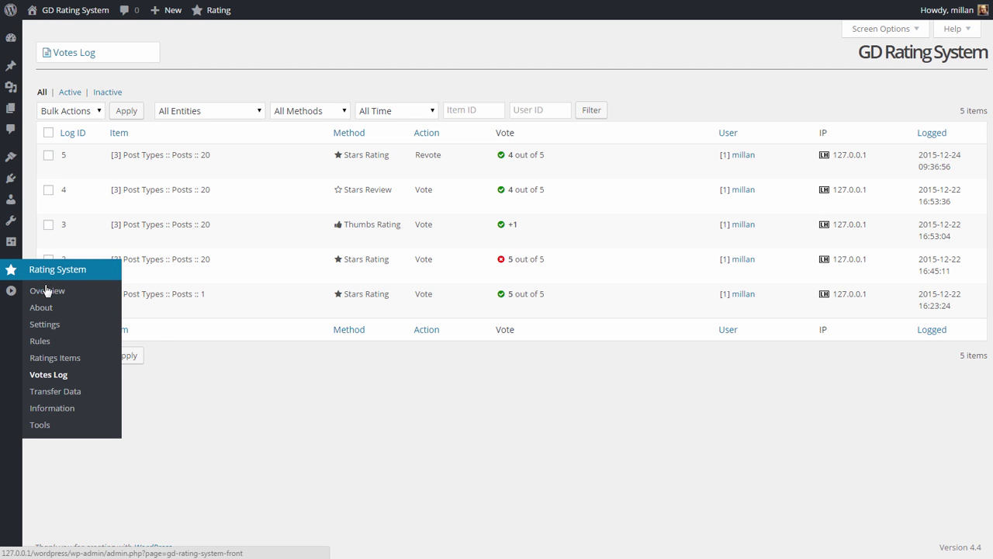
pyautogui.click(64, 345)
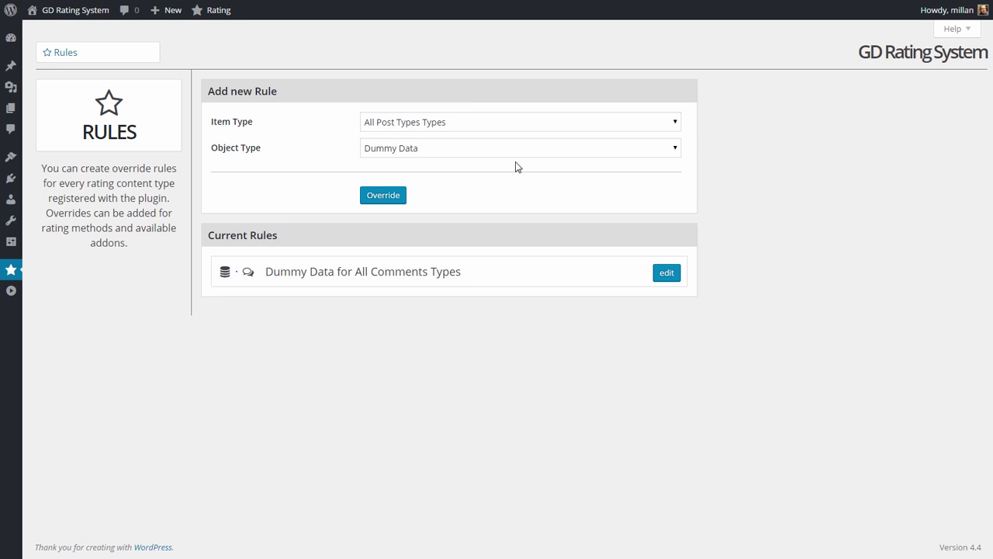
pyautogui.click(474, 122)
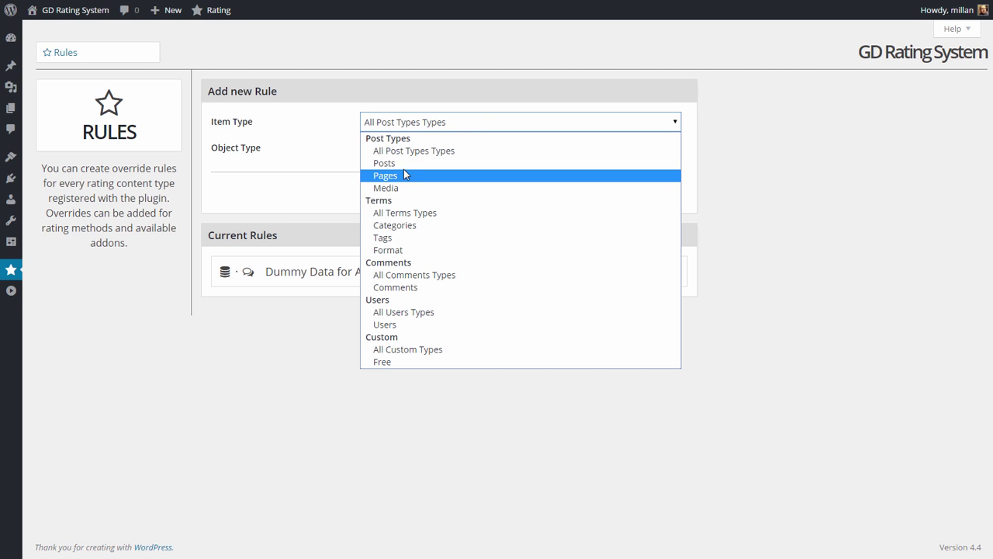
pyautogui.click(322, 241)
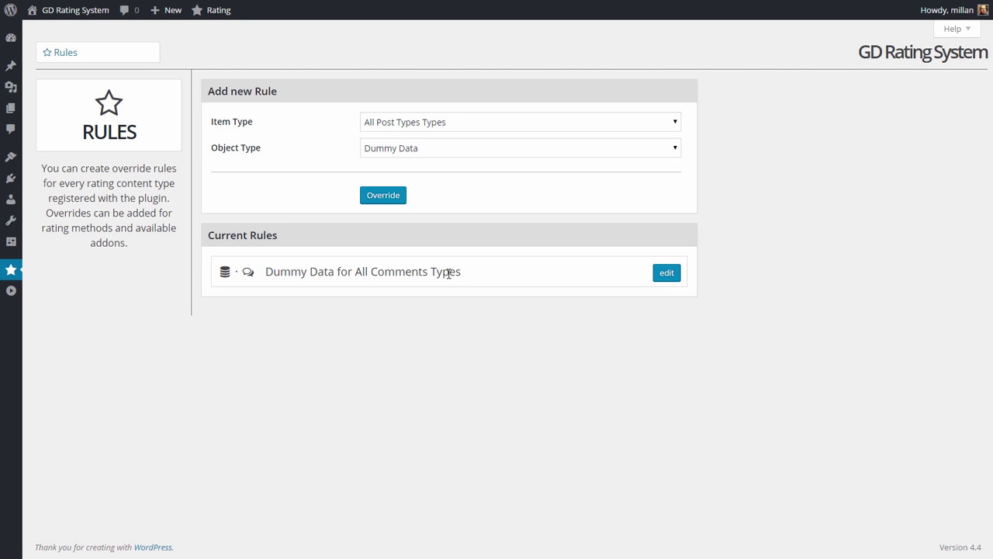
pyautogui.click(663, 275)
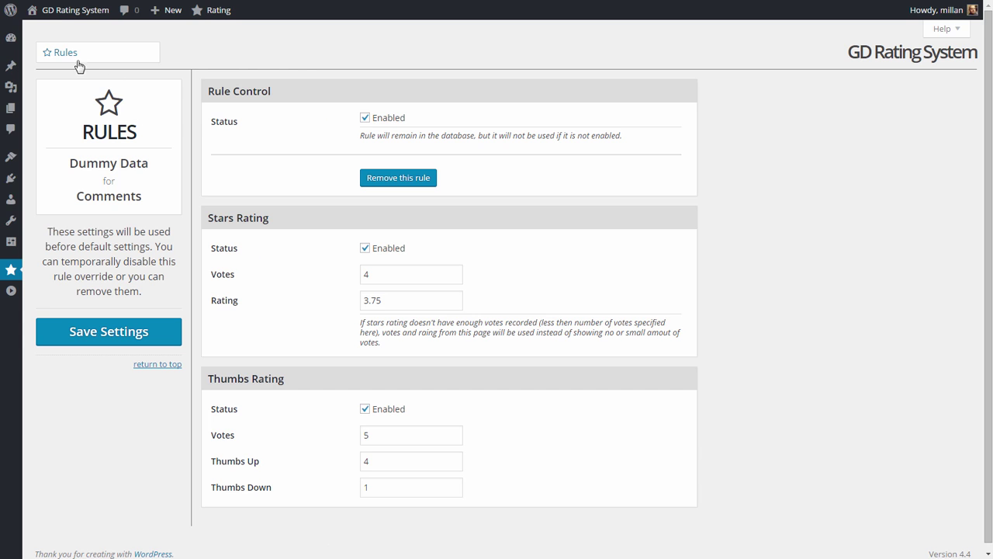
pyautogui.moveTo(11, 269)
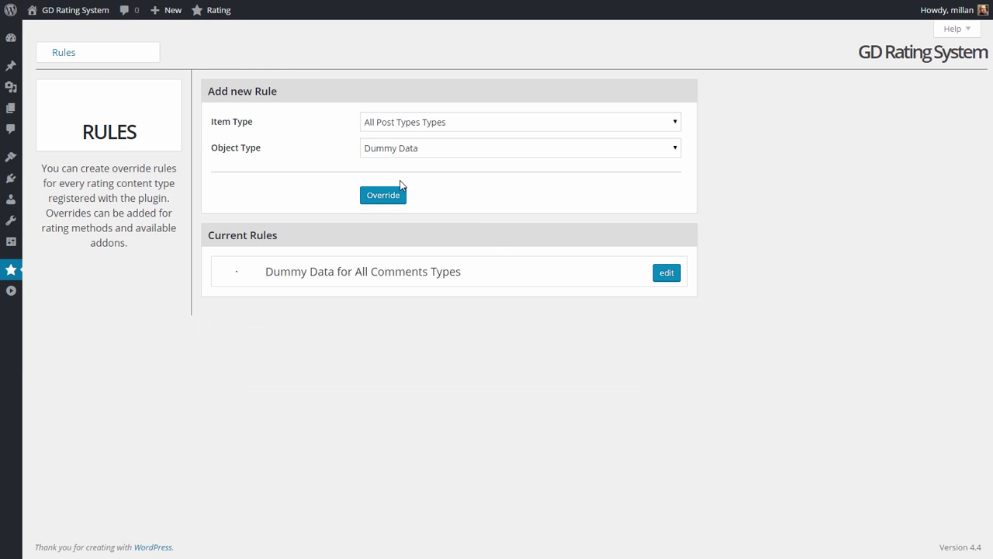
# - Create a new override rule with object type Stars Rating and item type Posts
pyautogui.click(394, 158)
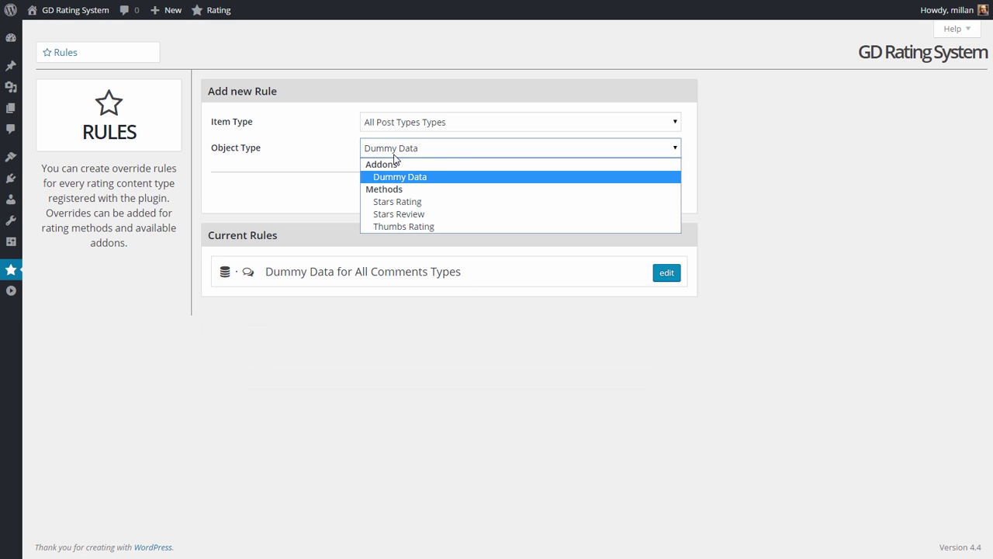
pyautogui.click(418, 205)
pyautogui.click(421, 124)
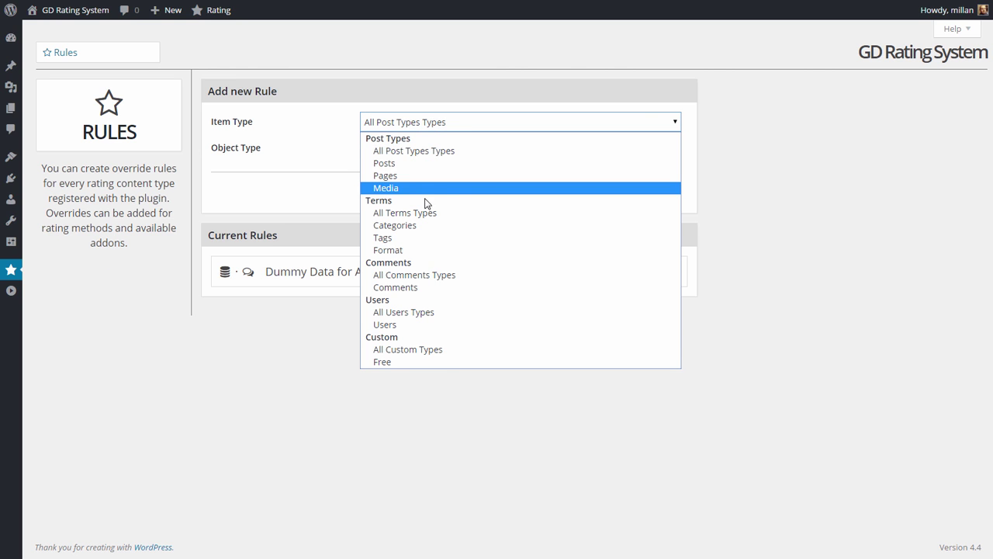
pyautogui.click(400, 164)
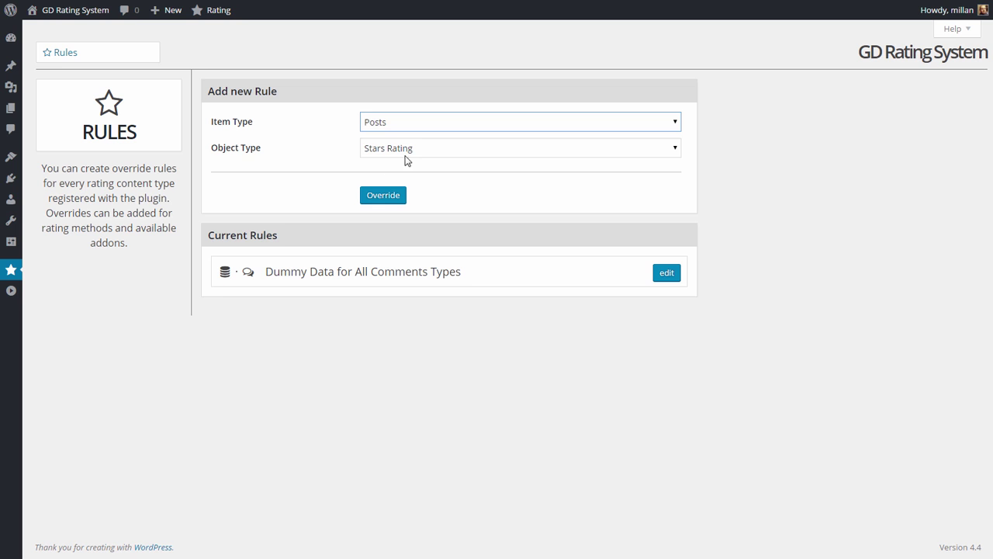
pyautogui.click(383, 195)
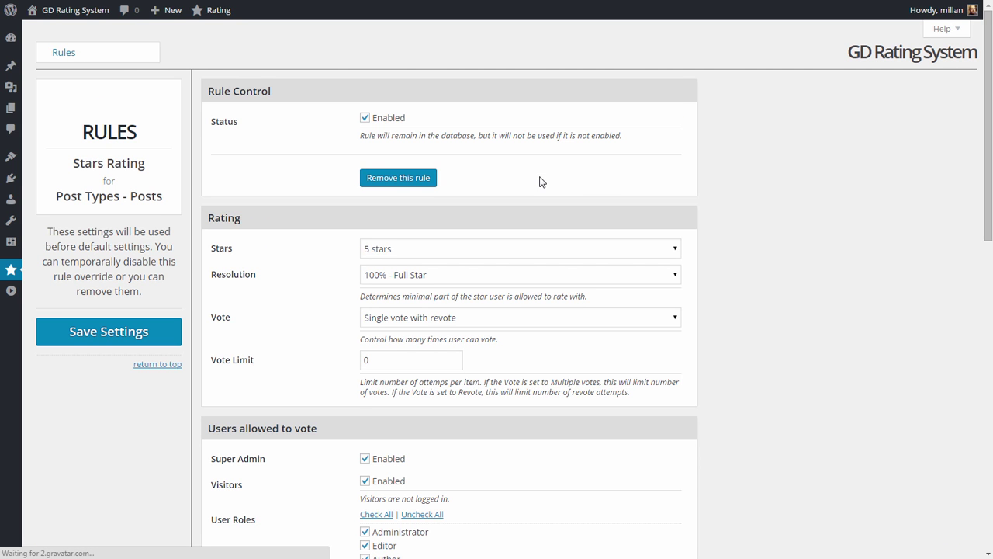
# - Keep the rule's Resolution at 100% - Full Star and scroll down its settings
pyautogui.click(672, 276)
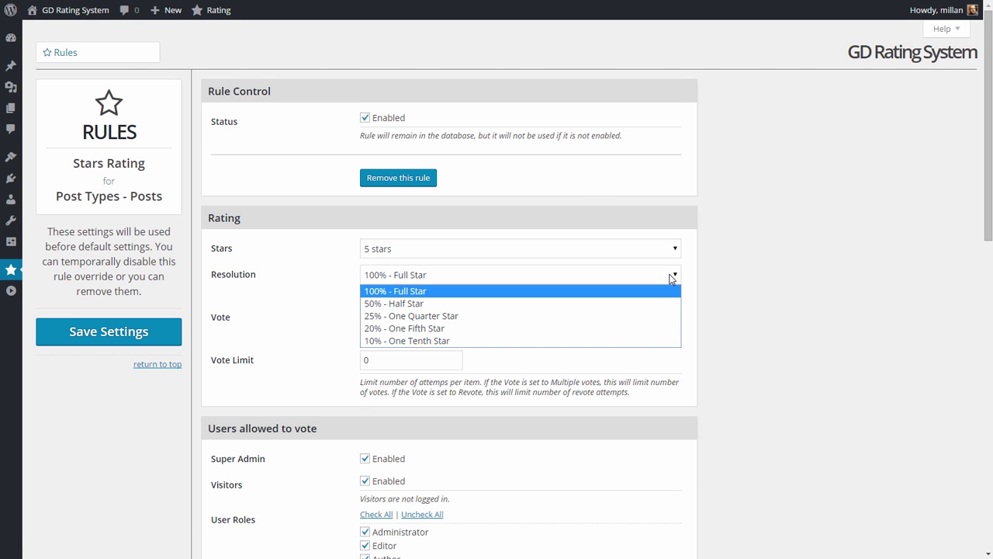
pyautogui.click(726, 310)
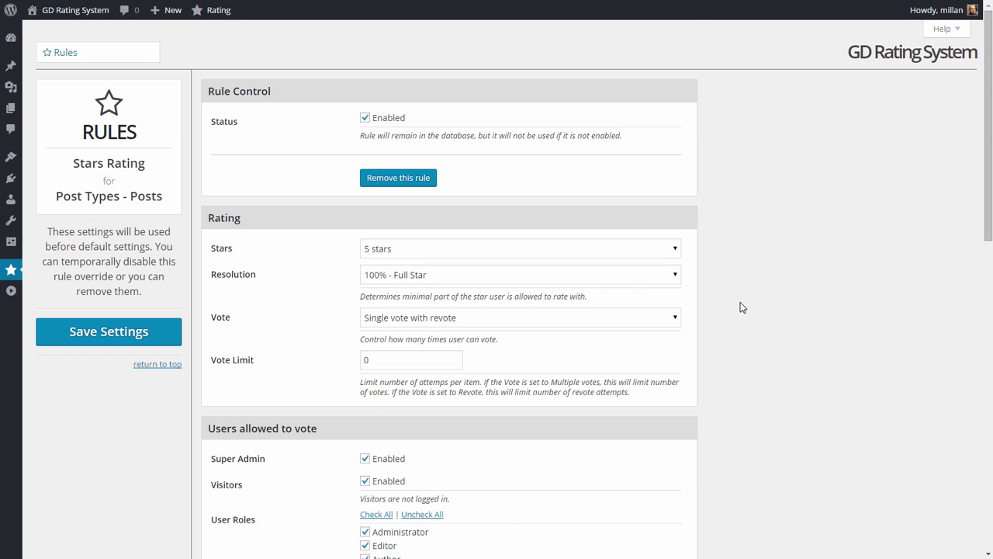
pyautogui.scroll(-8, 745, 295)
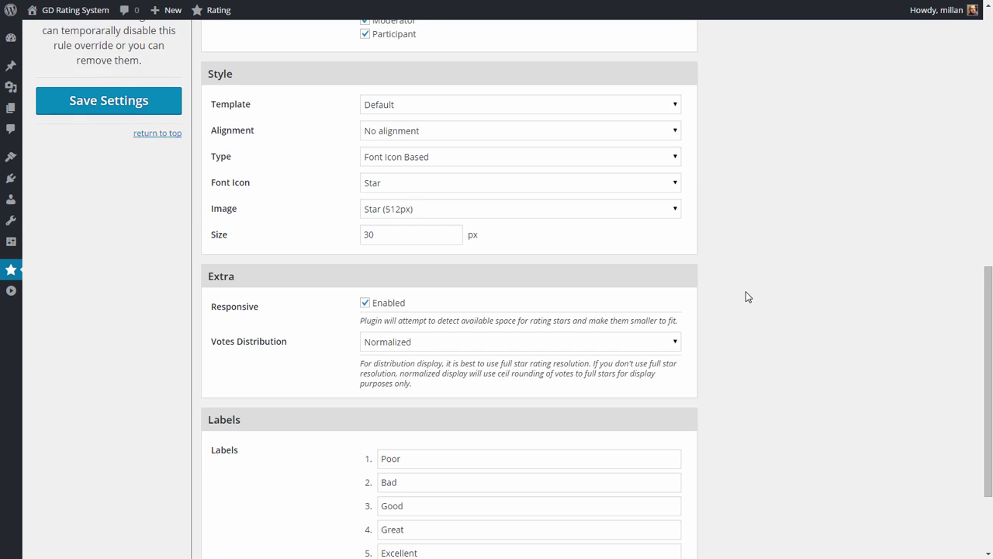
pyautogui.scroll(-3, 745, 291)
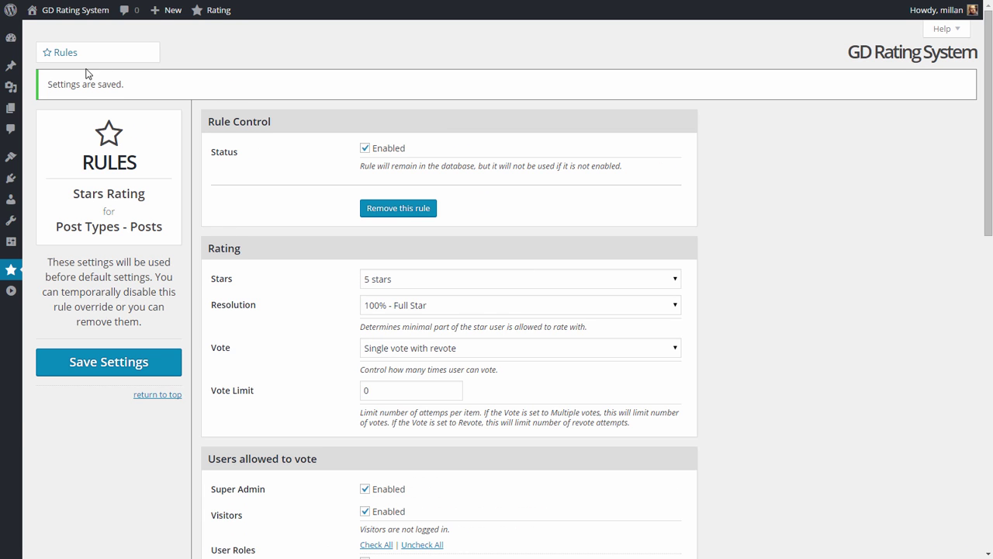
pyautogui.moveTo(9, 273)
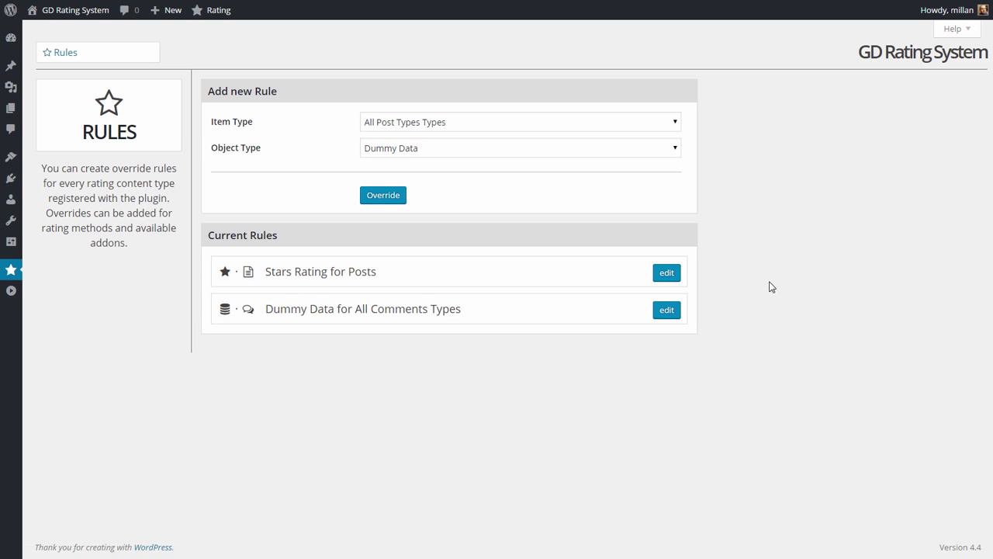
# - Browse the rule object and item type choices without changes, keeping Dummy Data, then open Overview
pyautogui.click(585, 151)
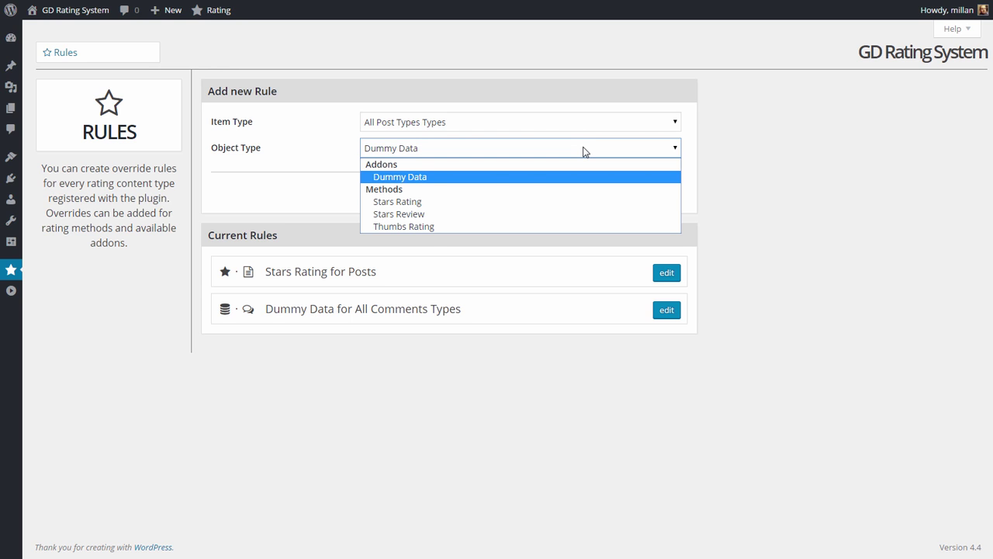
pyautogui.click(576, 135)
pyautogui.click(571, 128)
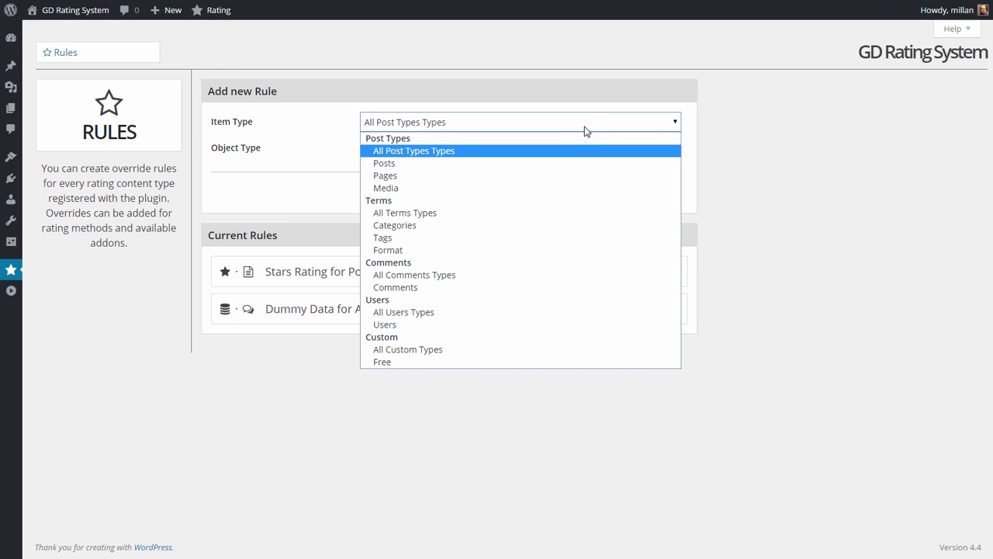
pyautogui.click(821, 223)
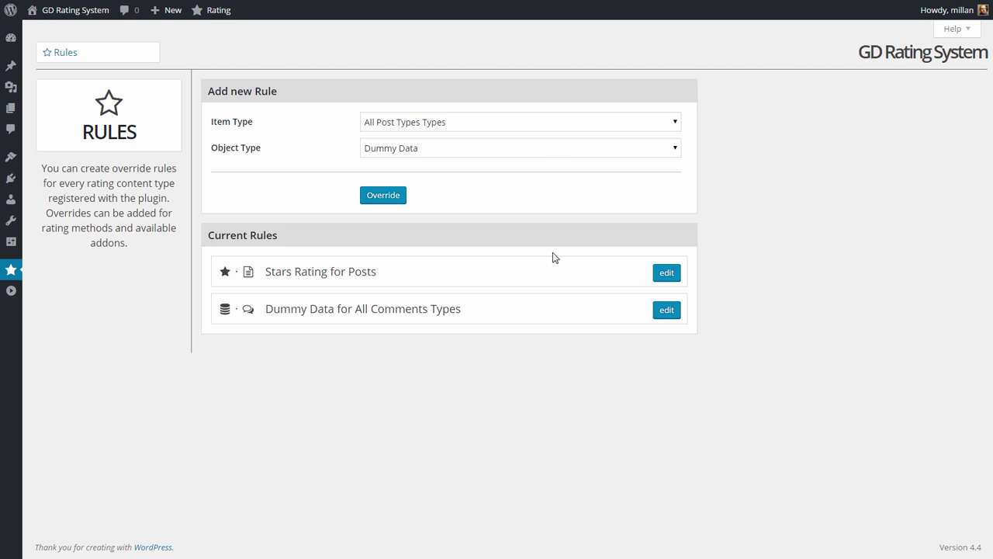
pyautogui.click(432, 127)
pyautogui.click(284, 126)
pyautogui.click(498, 155)
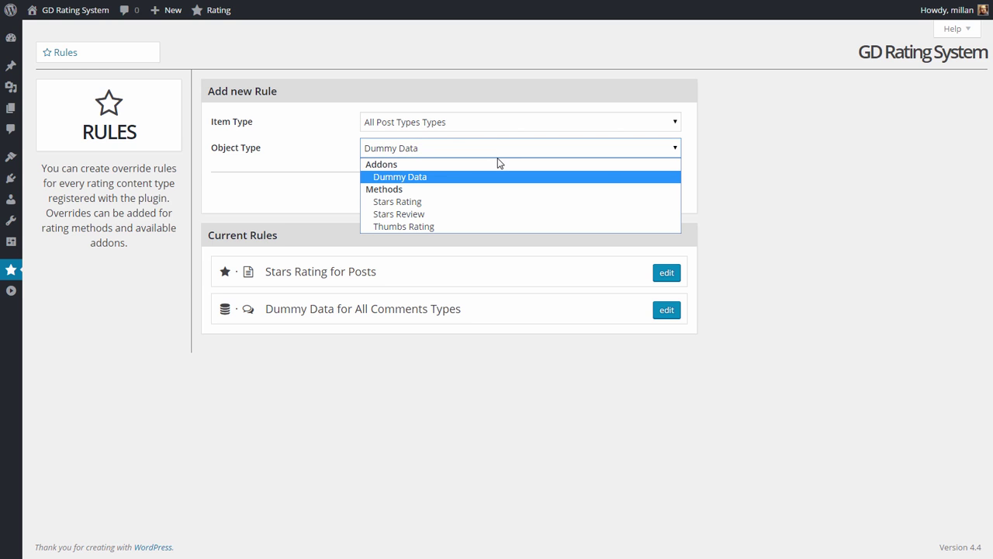
pyautogui.click(748, 184)
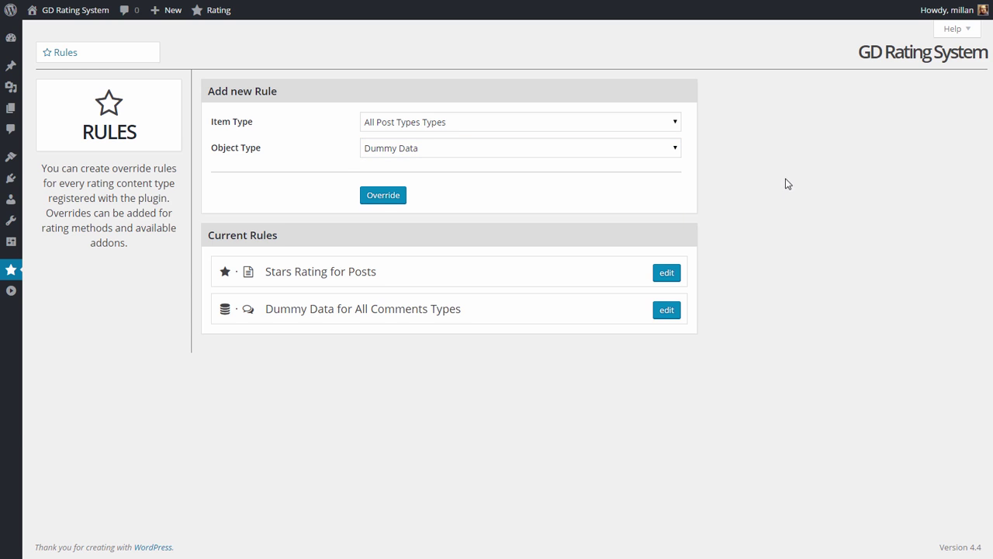
pyautogui.moveTo(18, 271)
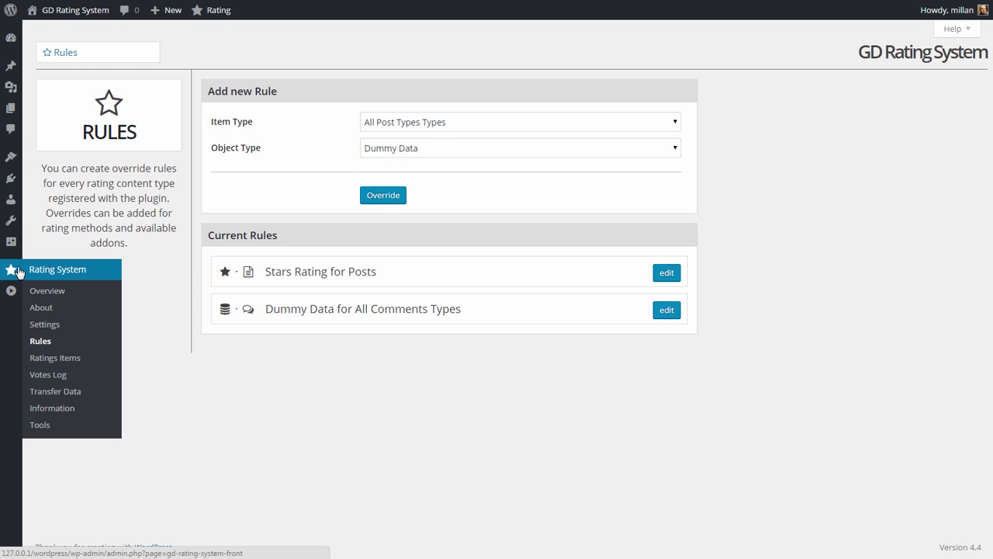
pyautogui.click(60, 295)
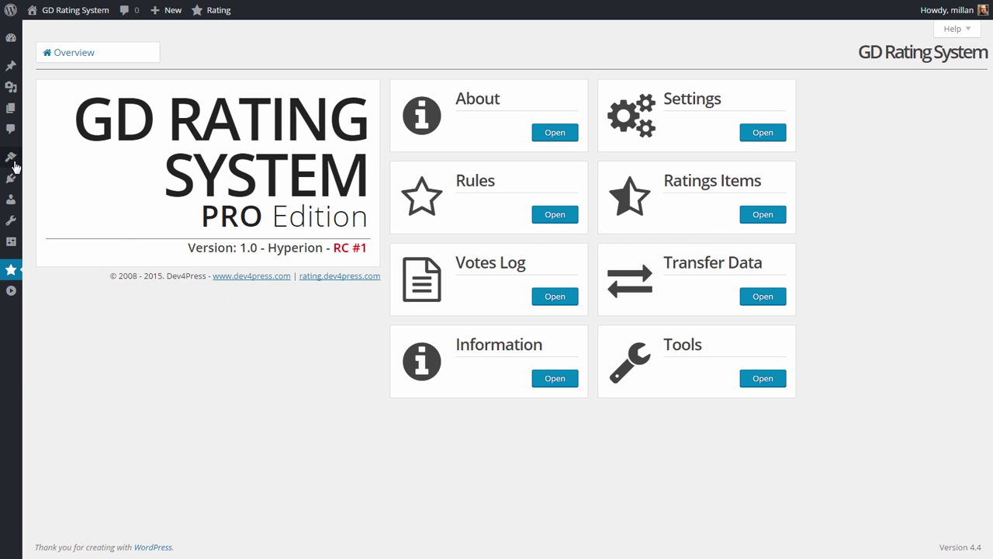
# - Add the Stars Rating Block widget to the Sidebar and drag it above Search
pyautogui.moveTo(11, 158)
pyautogui.click(55, 216)
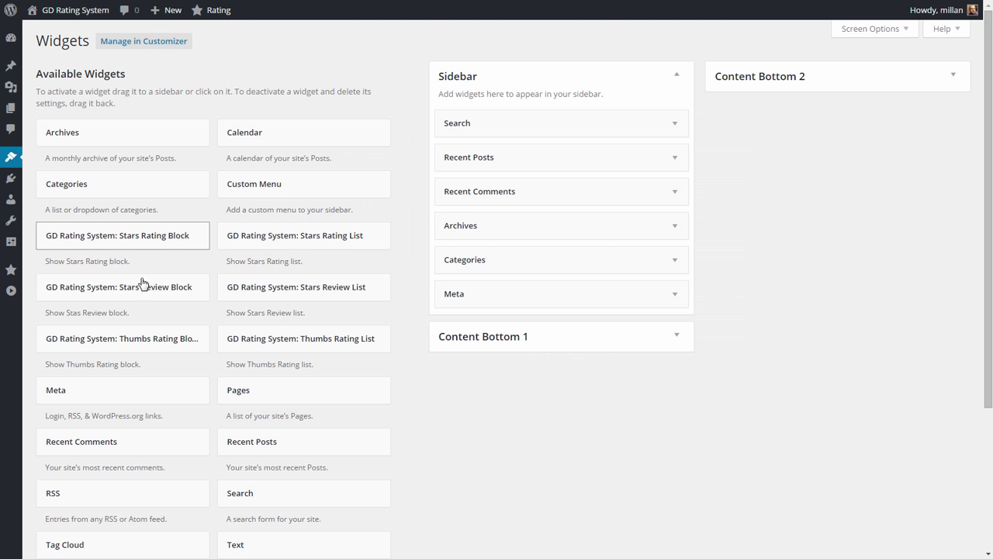
pyautogui.click(147, 237)
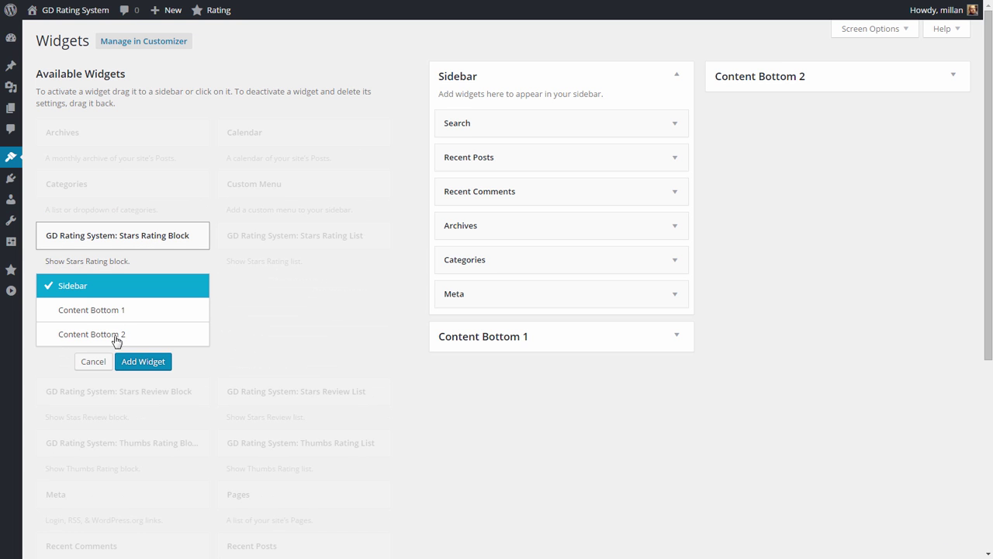
pyautogui.click(134, 362)
pyautogui.moveTo(489, 319); pyautogui.dragTo(510, 115)
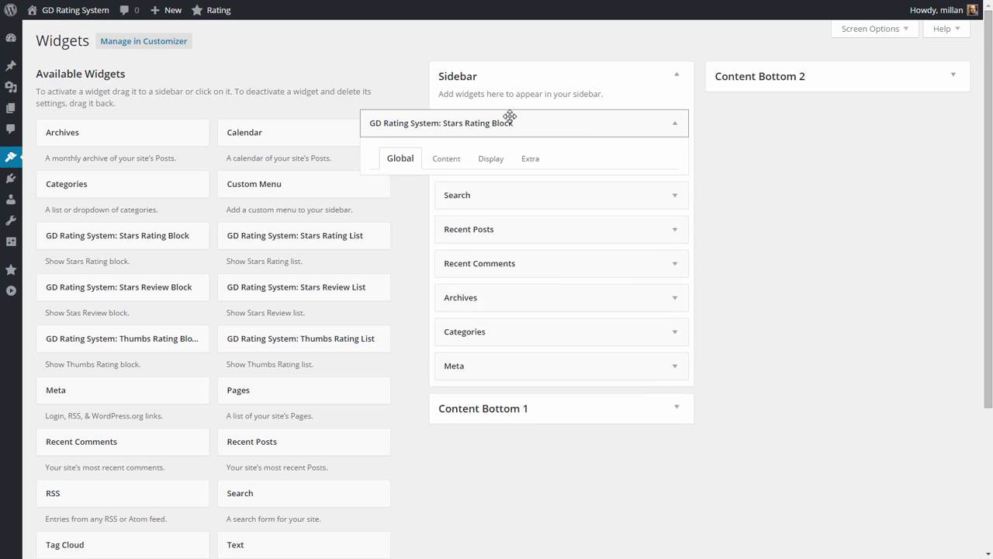
# - Expand the Stars Rating Block, review its content, display and global visibility settings, then collapse it
pyautogui.click(510, 116)
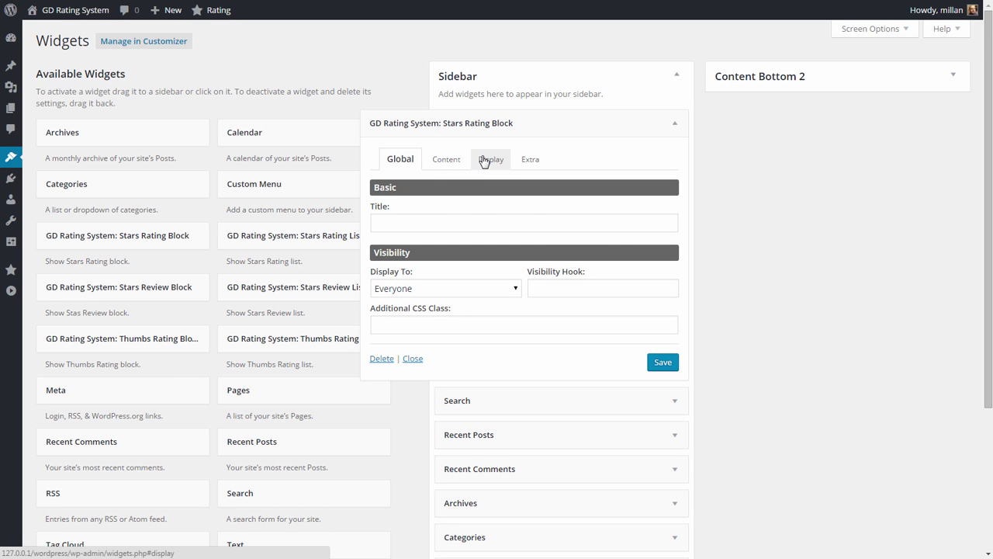
pyautogui.click(448, 163)
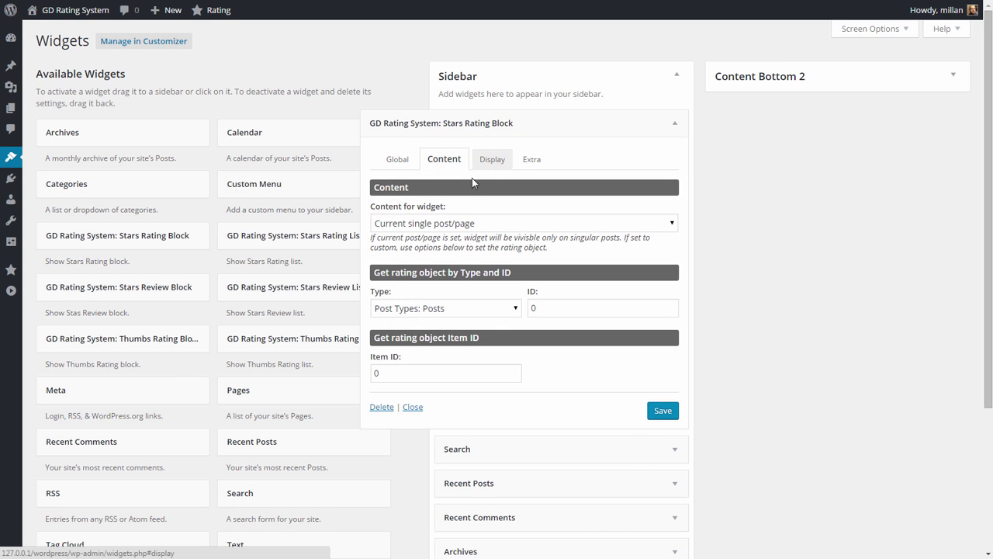
pyautogui.click(500, 160)
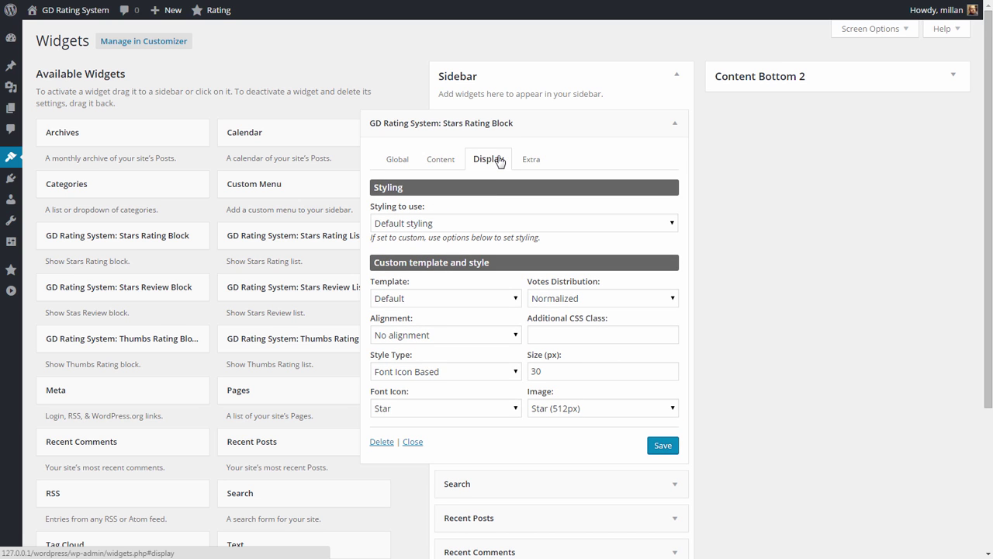
pyautogui.click(441, 160)
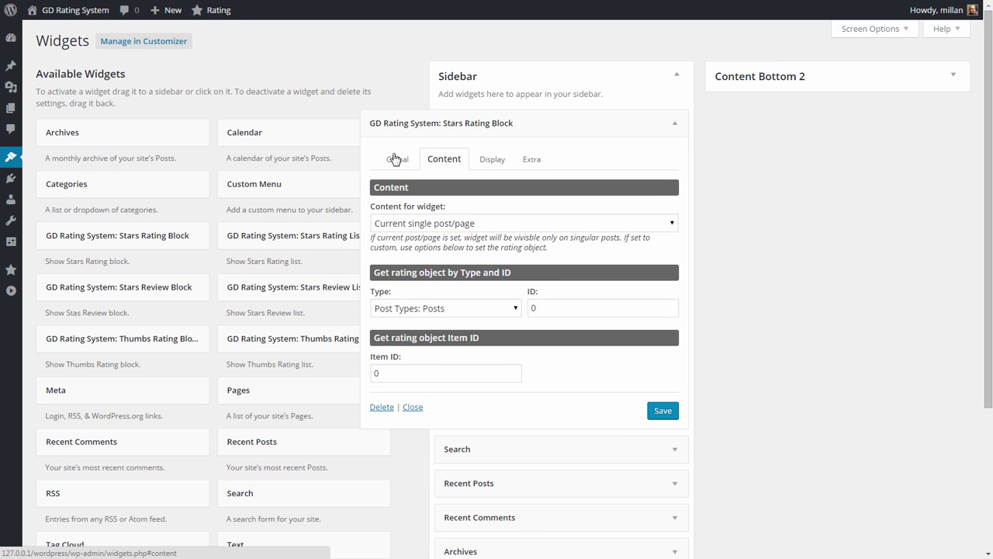
pyautogui.click(394, 160)
pyautogui.click(493, 159)
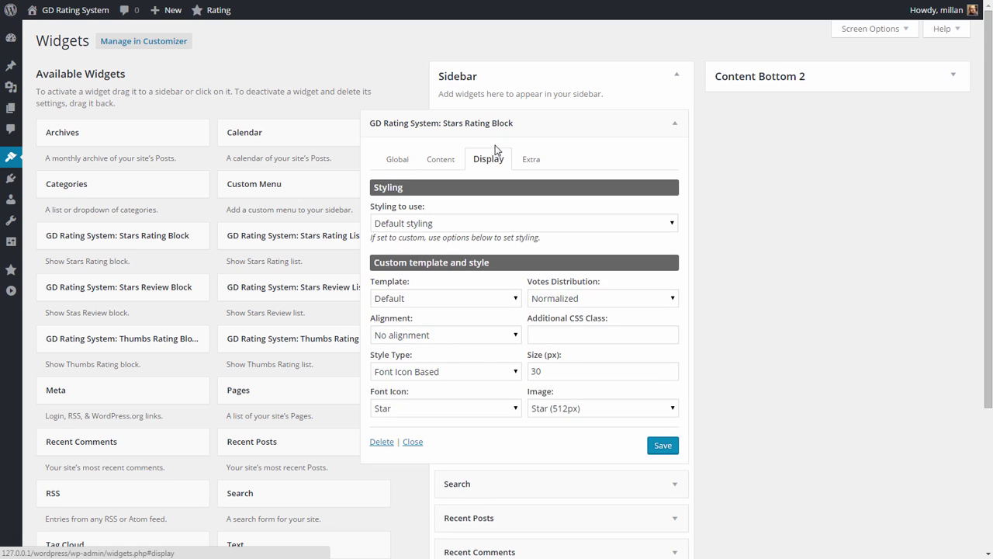
pyautogui.click(501, 124)
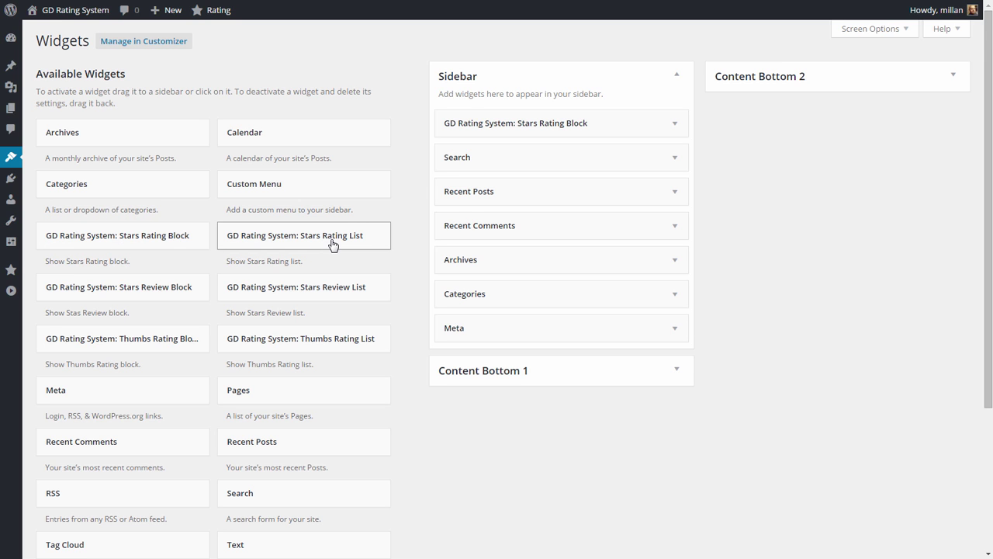
# - Place the Stars Rating List at the Sidebar top and review its Posts type, limits and Rating ordering
pyautogui.moveTo(332, 246); pyautogui.dragTo(590, 126)
pyautogui.click(477, 159)
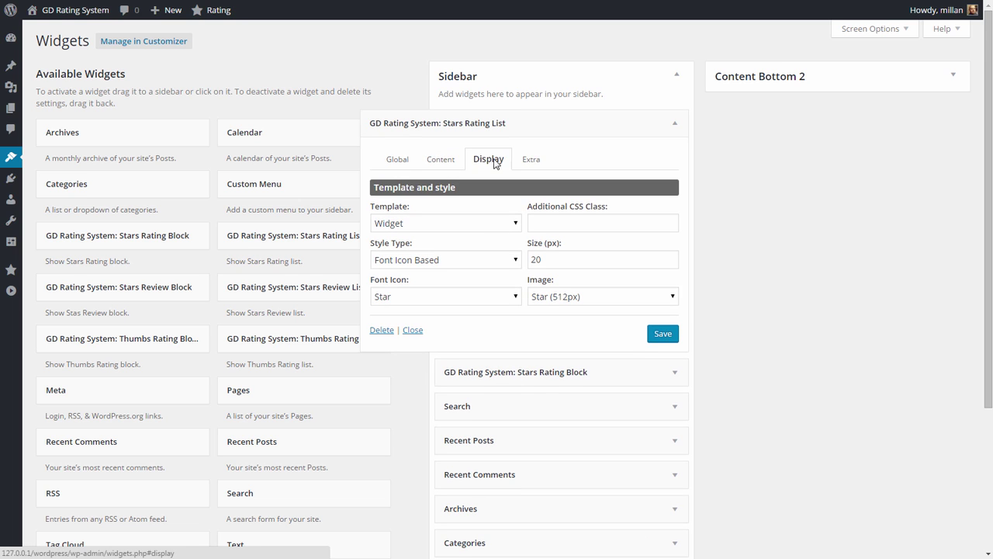
pyautogui.click(441, 159)
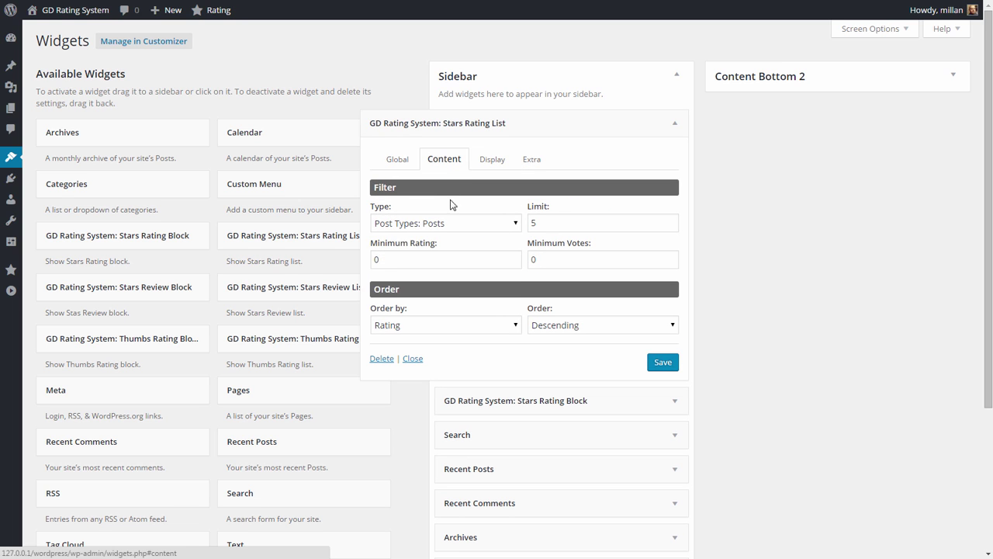
pyautogui.click(507, 225)
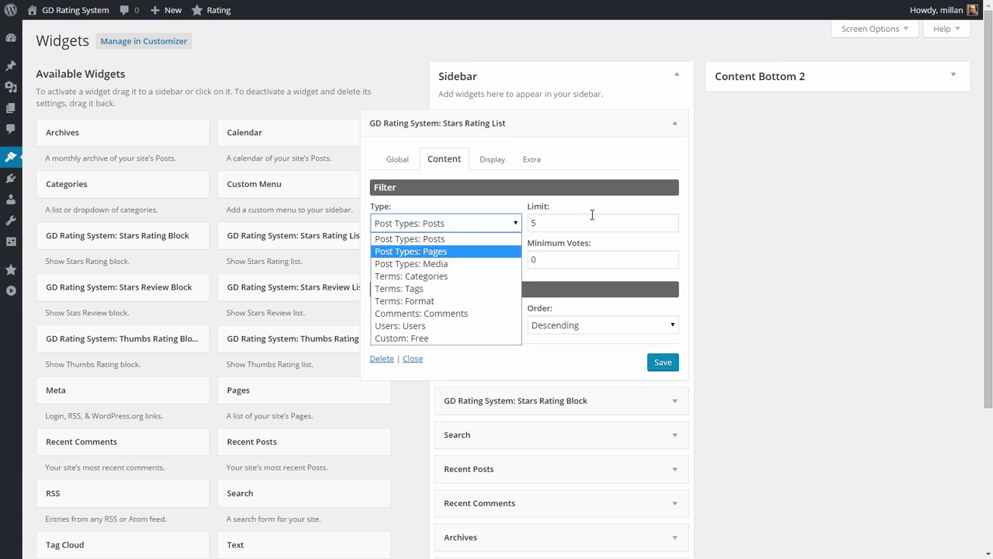
pyautogui.click(572, 225)
pyautogui.click(451, 259)
pyautogui.click(538, 260)
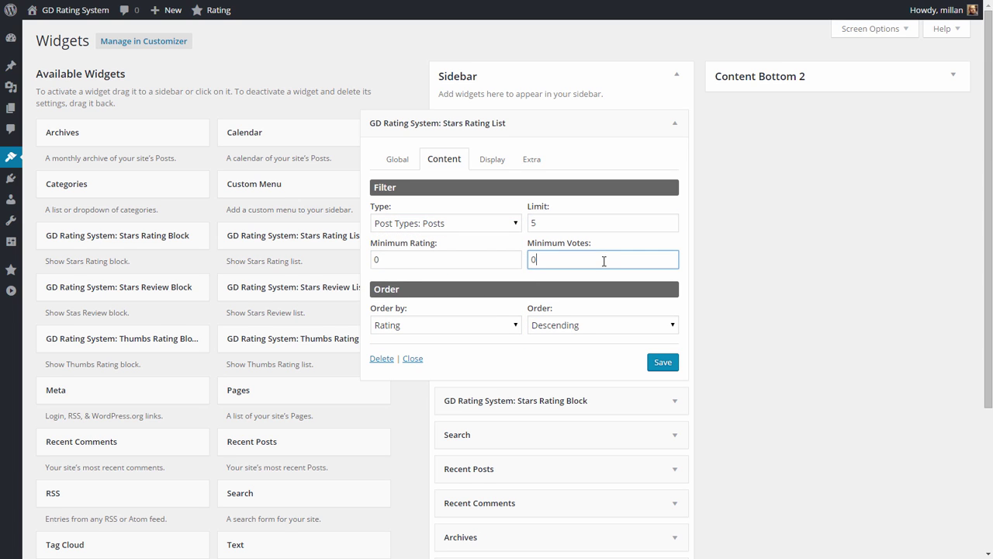
pyautogui.click(496, 325)
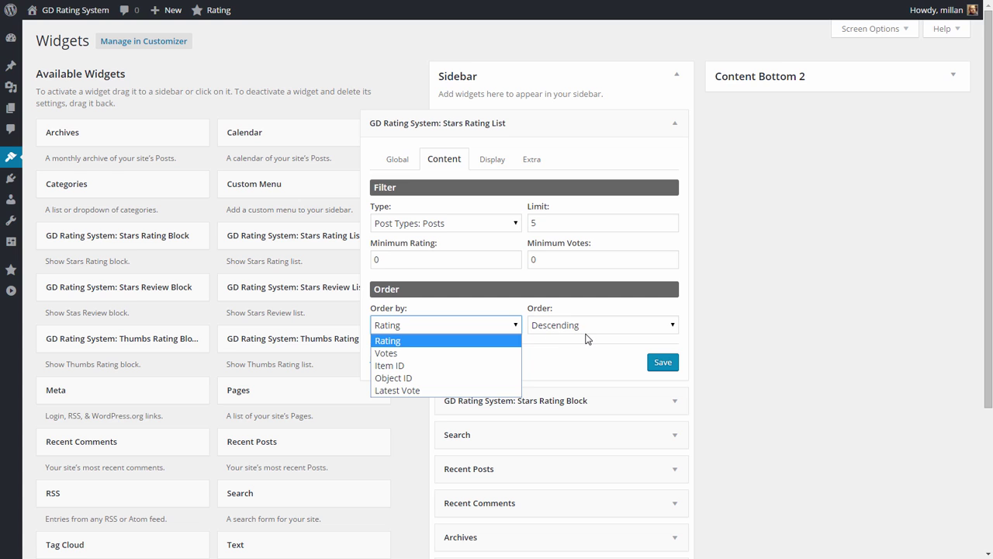
pyautogui.click(567, 329)
pyautogui.click(567, 326)
# - Review the list's Widget template, 20 px star size and empty additional CSS class
pyautogui.click(487, 159)
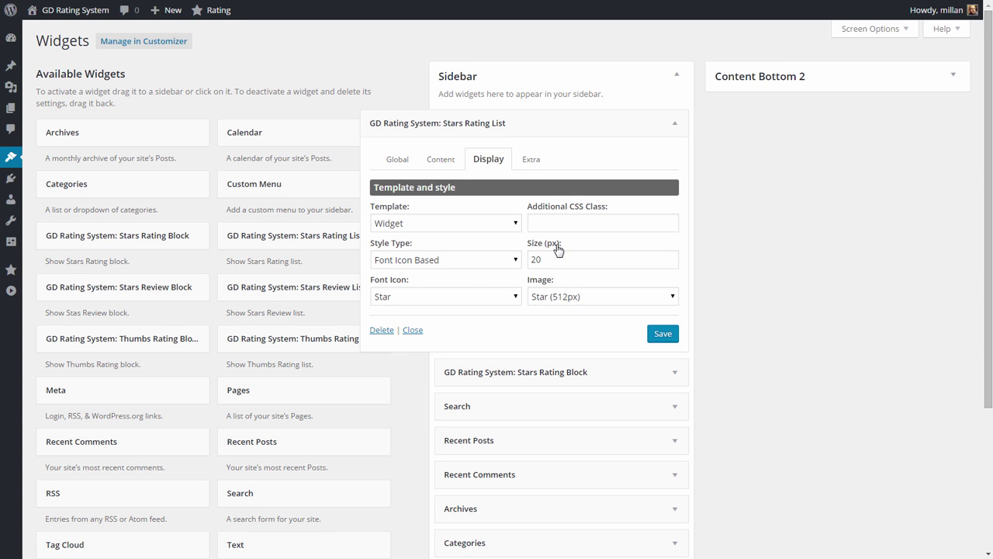
pyautogui.click(434, 223)
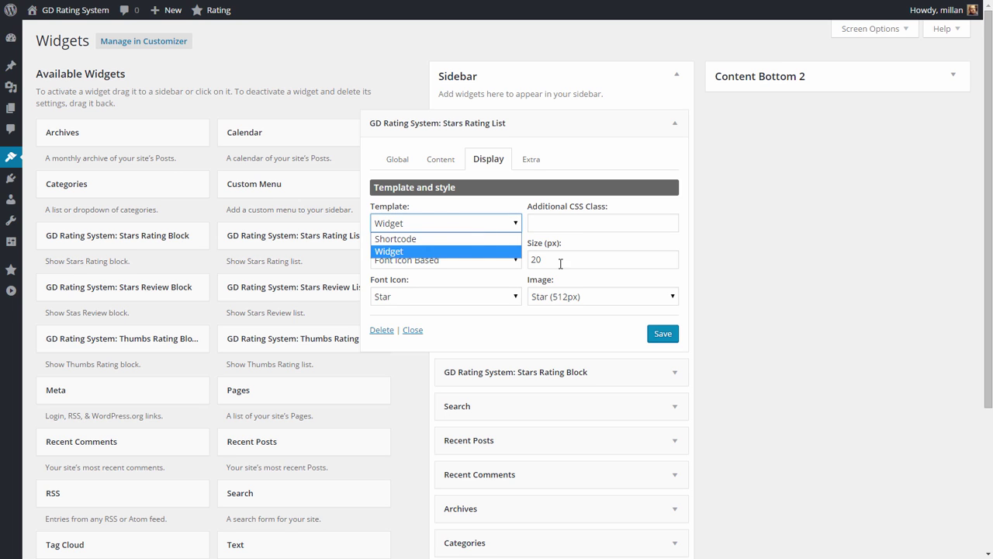
pyautogui.click(482, 233)
pyautogui.click(562, 261)
pyautogui.click(569, 223)
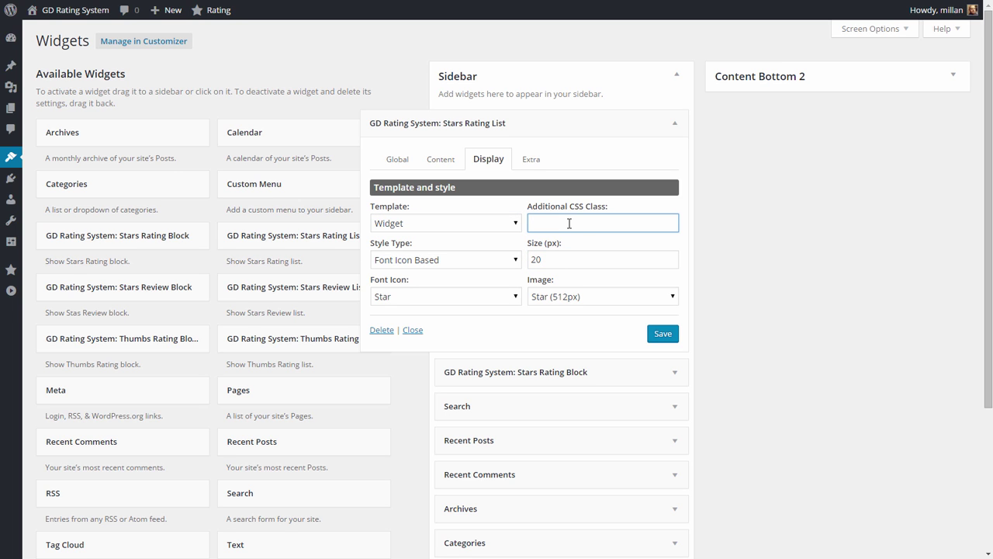